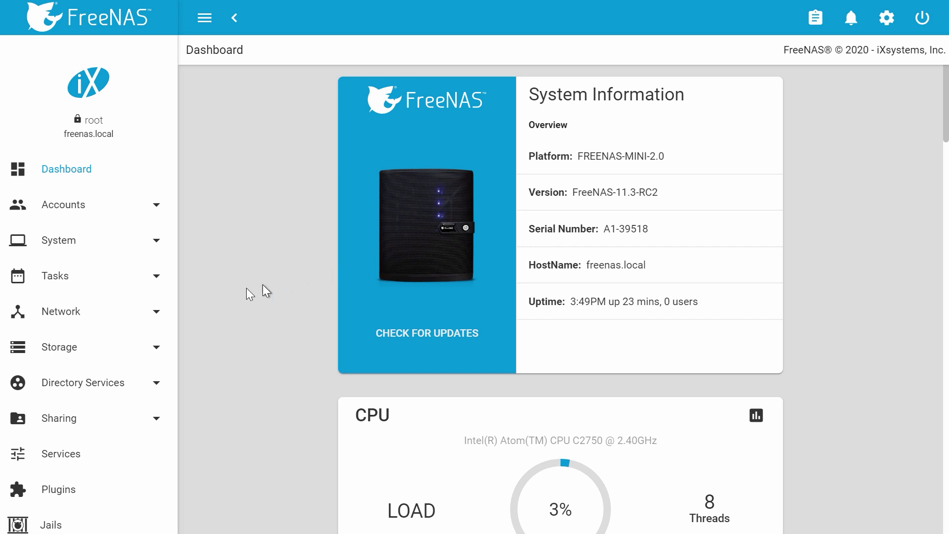
Step: Expand the Storage section in the FreeNAS sidebar
left_click(113, 348)
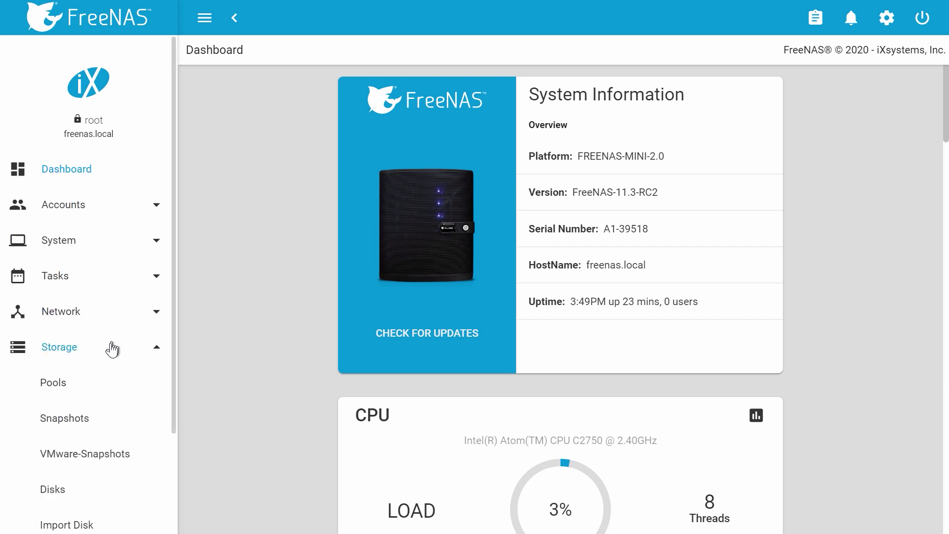
Step: Open Storage > Pools and inspect the healthy mypool dataset
left_click(77, 389)
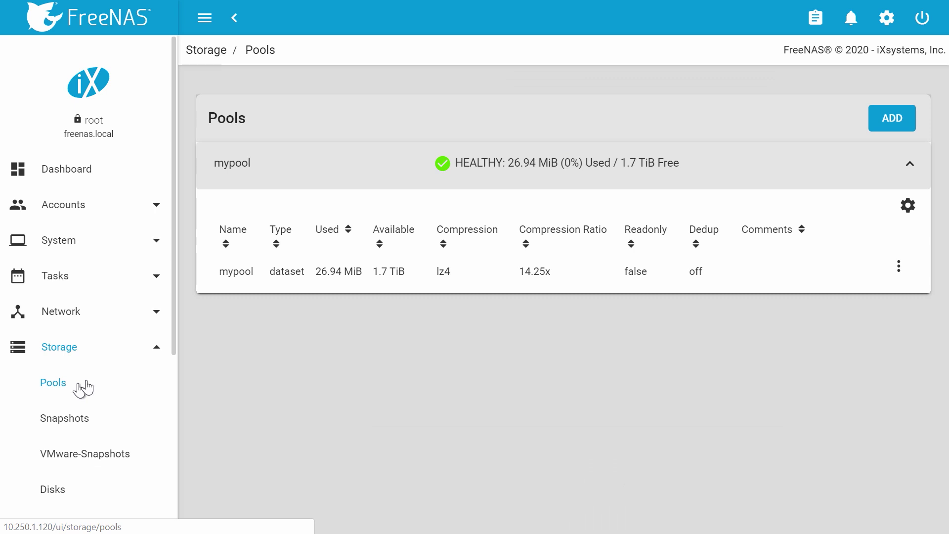
left_click(264, 279)
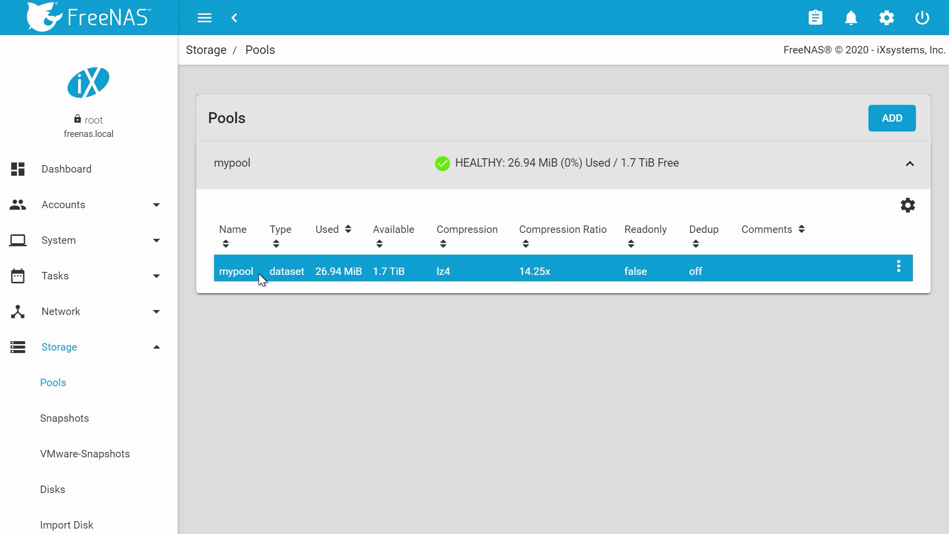
left_click(158, 208)
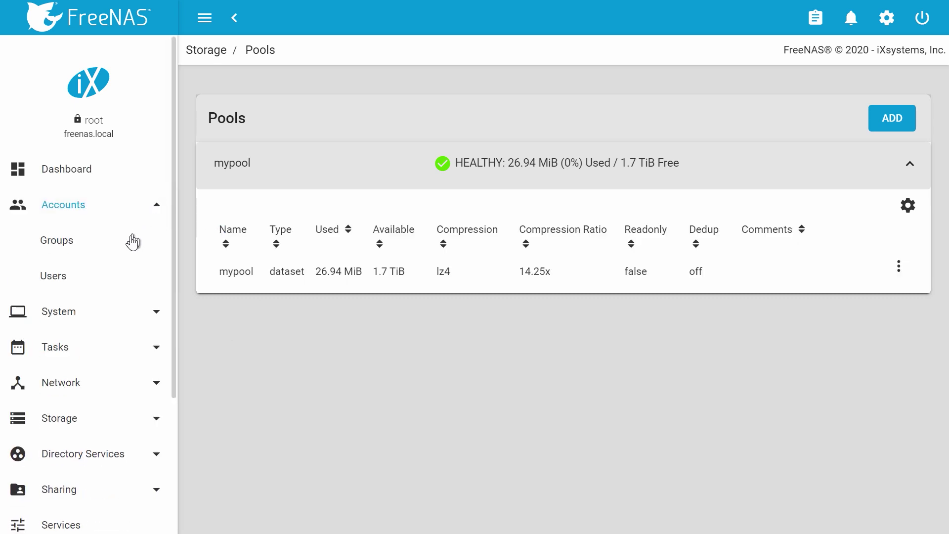
Step: Add user homeuser with full name 'Home User' and a password, then save
left_click(53, 276)
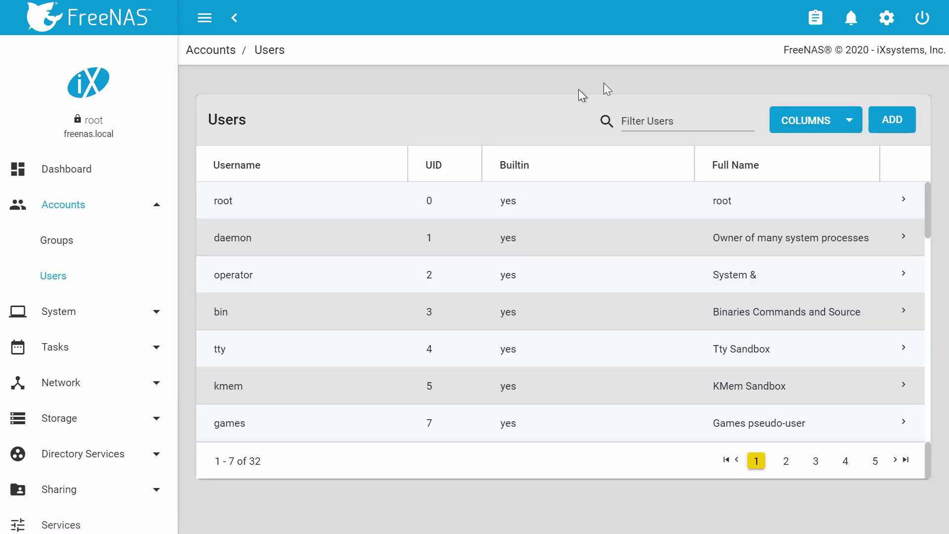
left_click(884, 128)
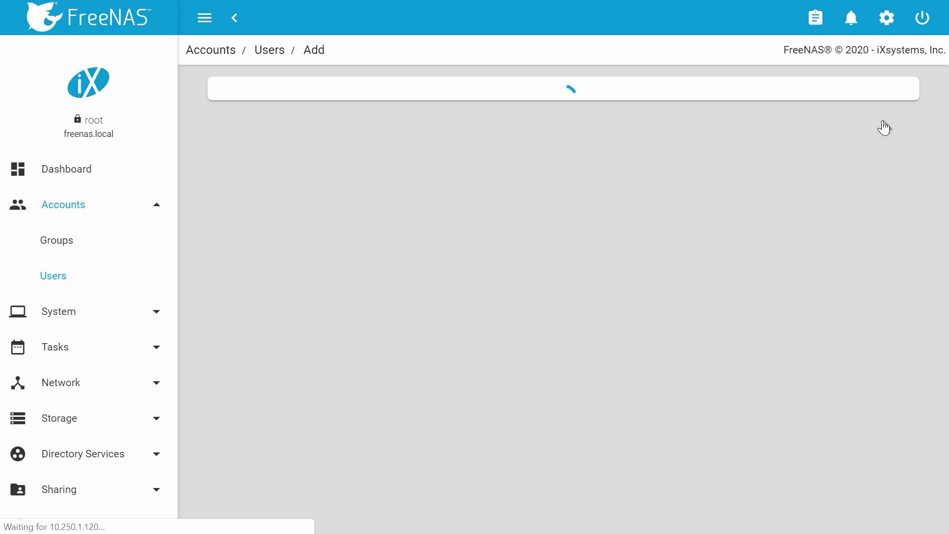
left_click(279, 129)
type("Home")
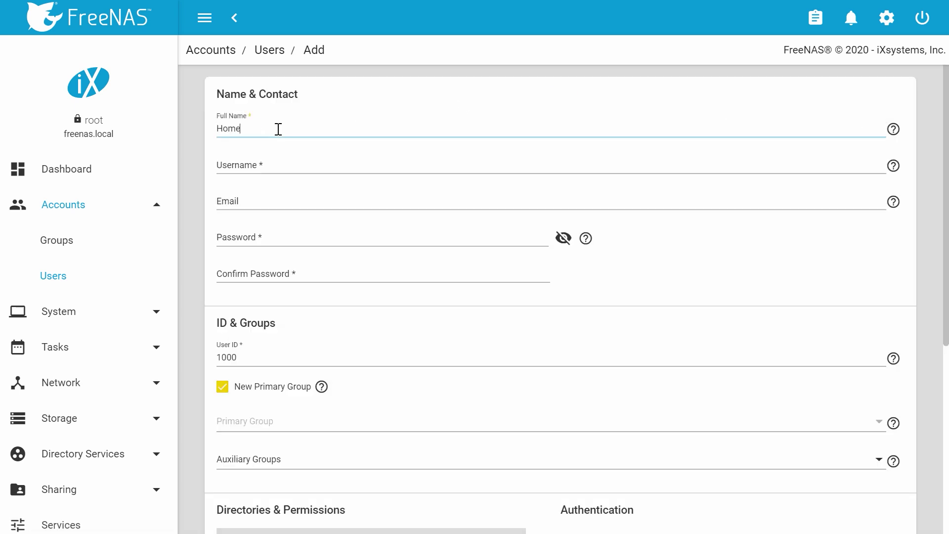
type(" User")
key("Tab")
type("home")
key("Tab")
key("Tab")
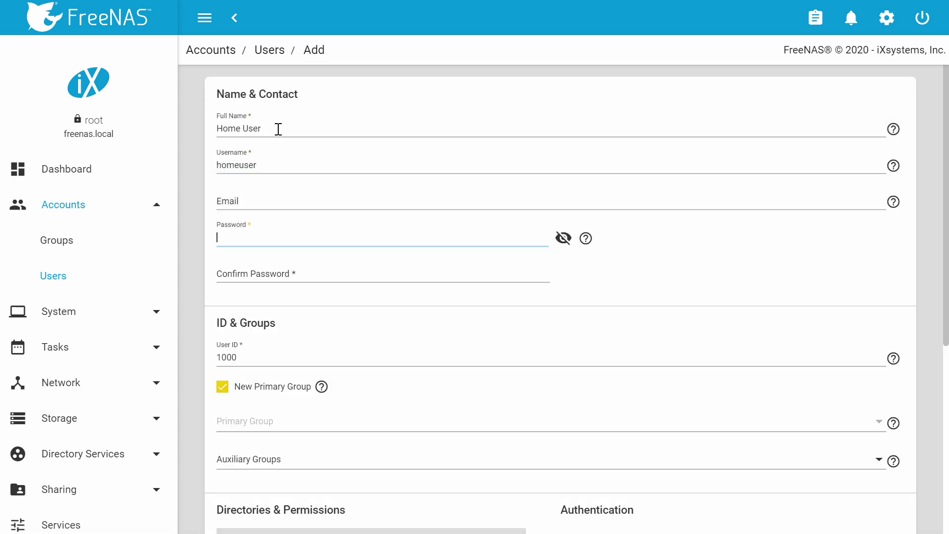
type("password")
key("Tab")
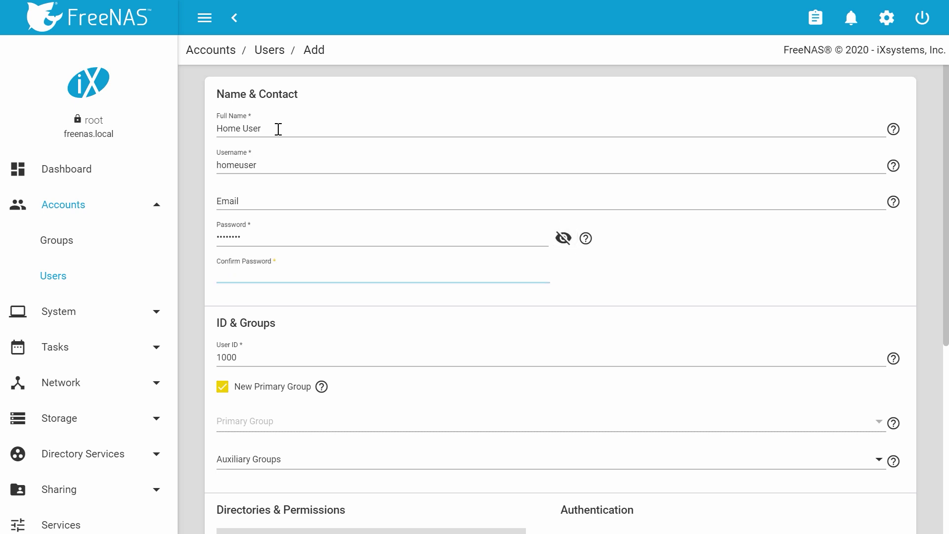
scroll(319, 198, "down", 1)
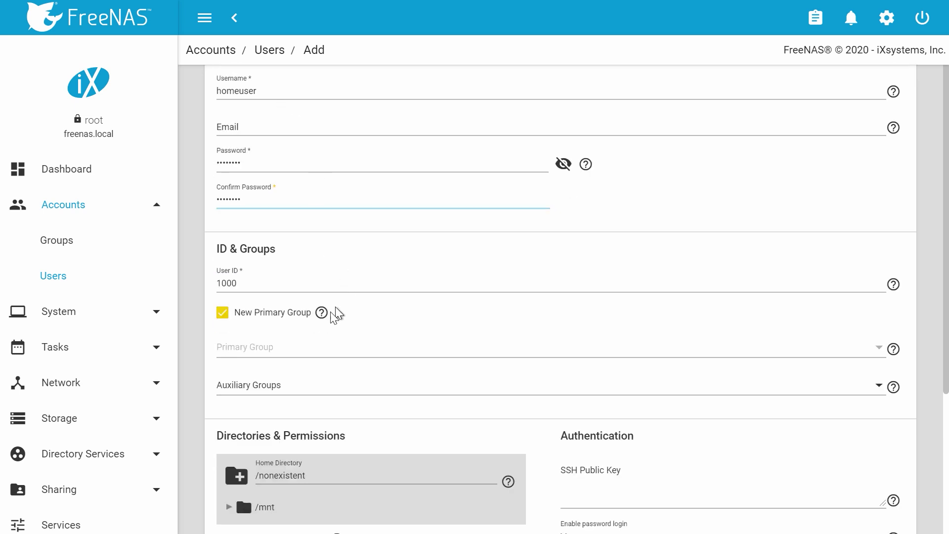
left_click(322, 313)
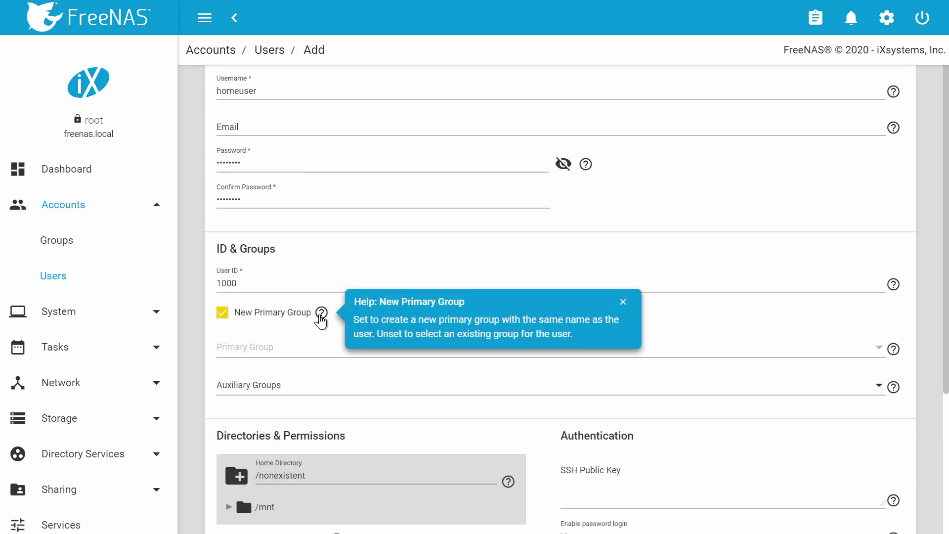
scroll(277, 309, "down", 3)
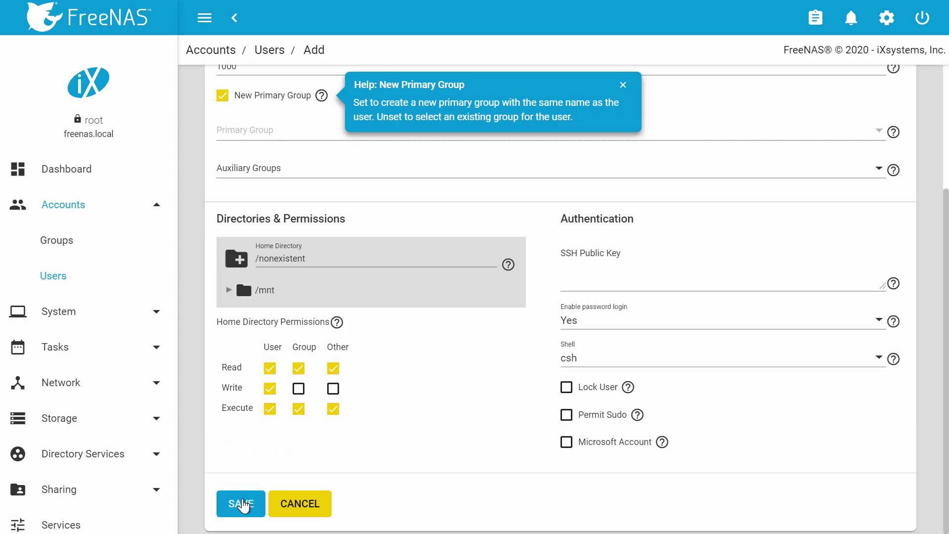
left_click(243, 506)
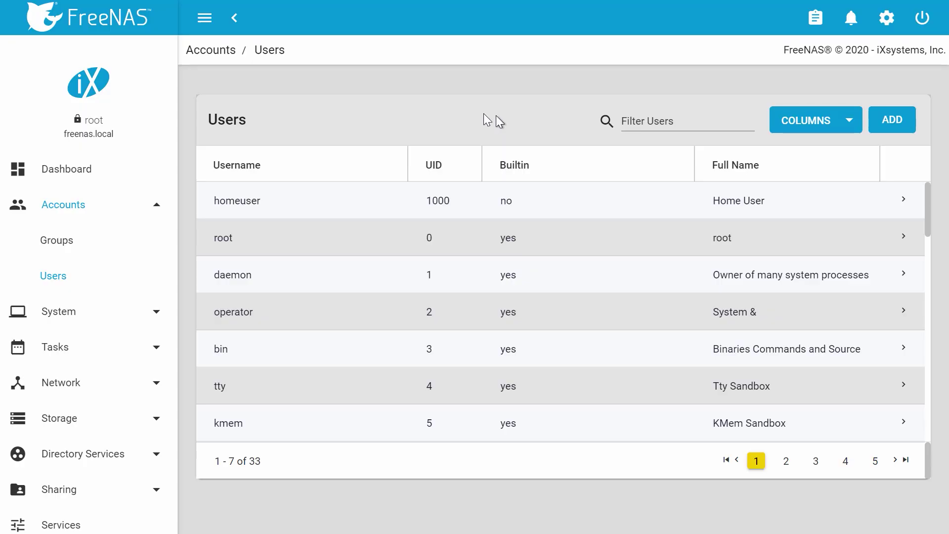
Step: Create a dataset named windowset under mypool with Share Type SMB
left_click(160, 420)
left_click(60, 387)
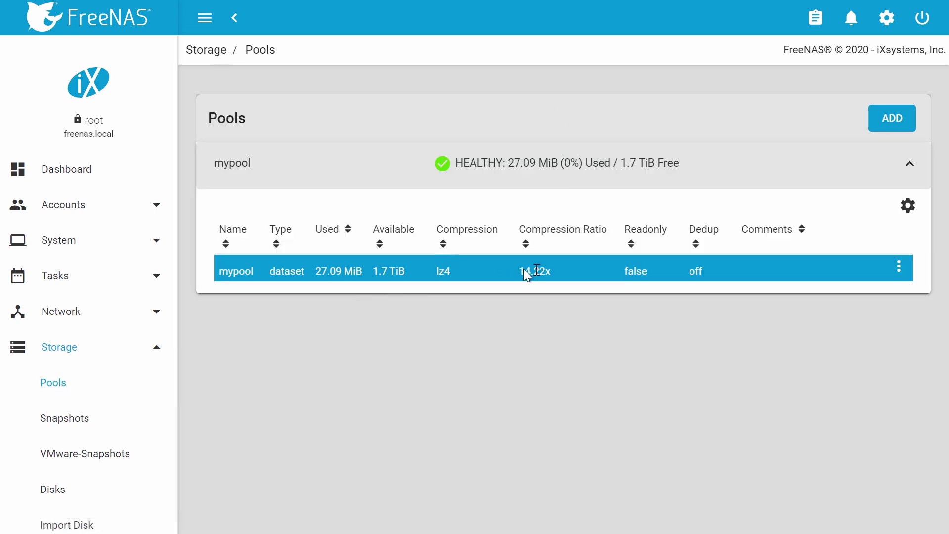
left_click(898, 269)
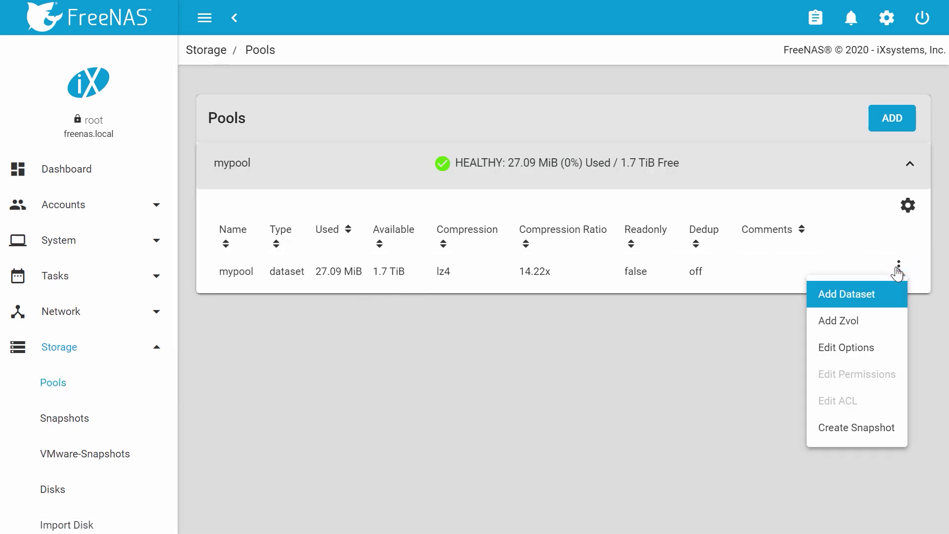
left_click(855, 307)
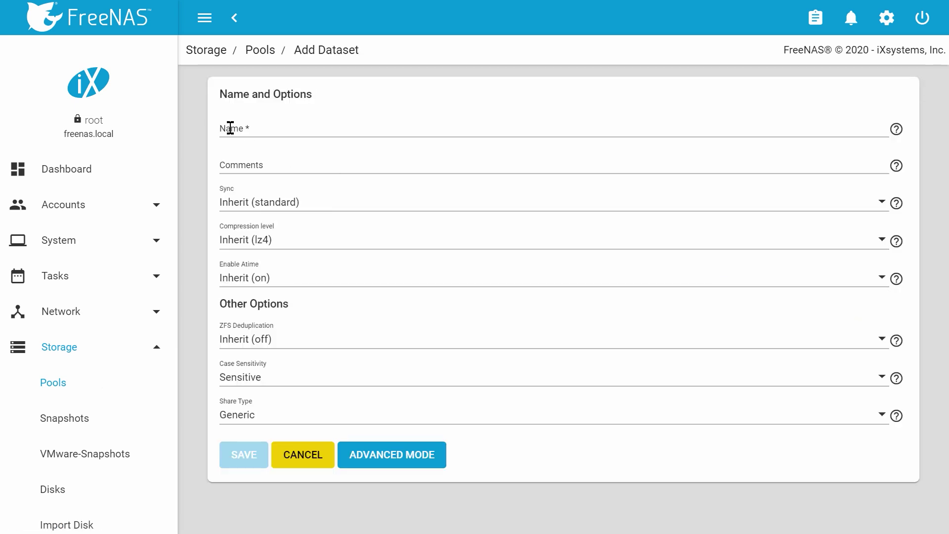
left_click(231, 128)
type("windowset")
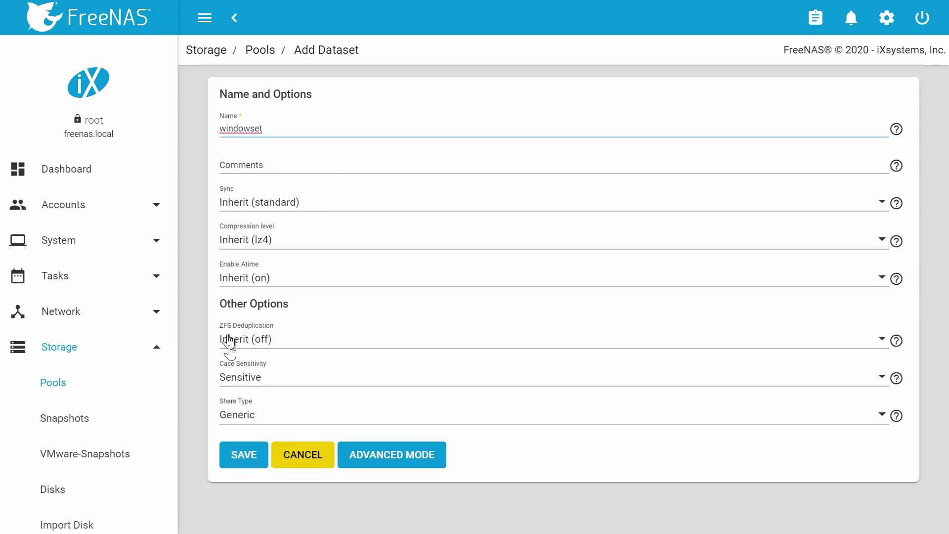
left_click(246, 415)
left_click(255, 448)
left_click(251, 464)
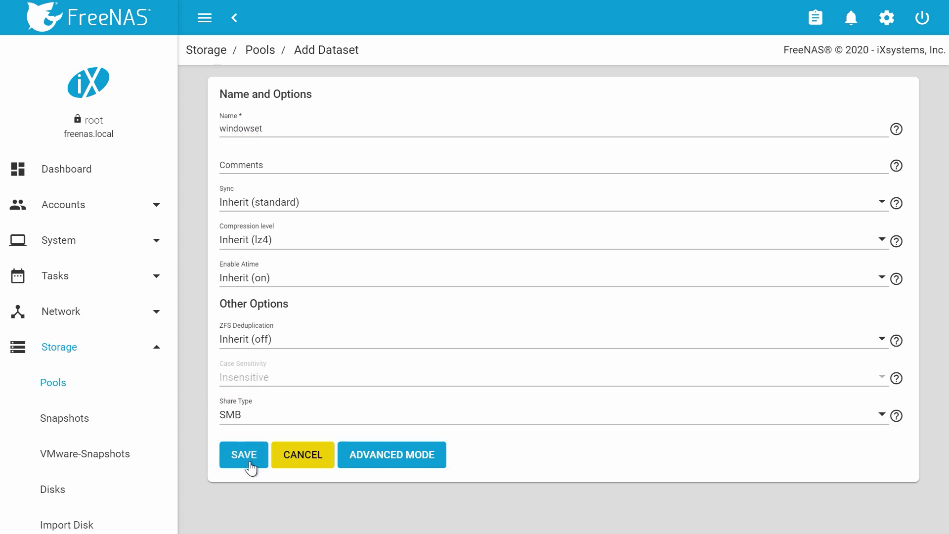
left_click(251, 465)
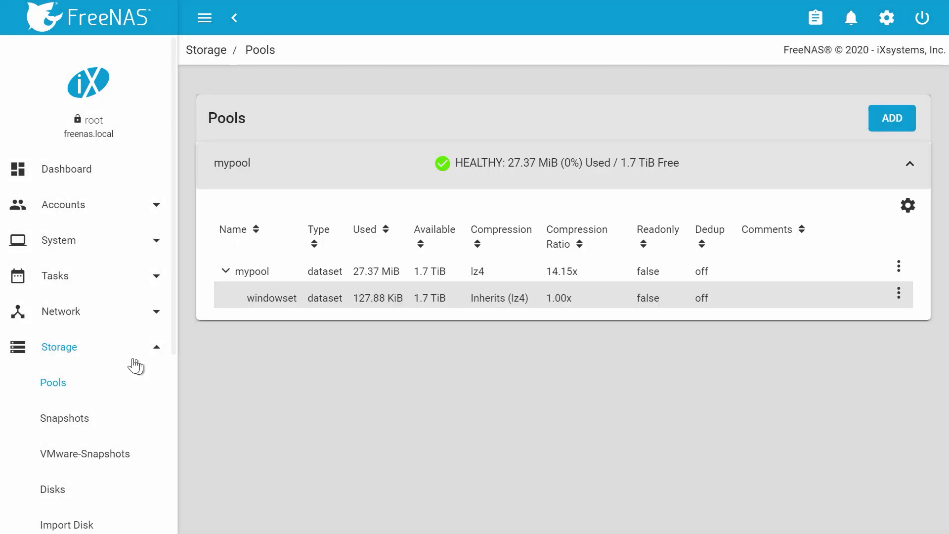
Step: Add SMB share windowshare with path /mnt/mypool/windowset and save it
scroll(89, 346, "down", 7)
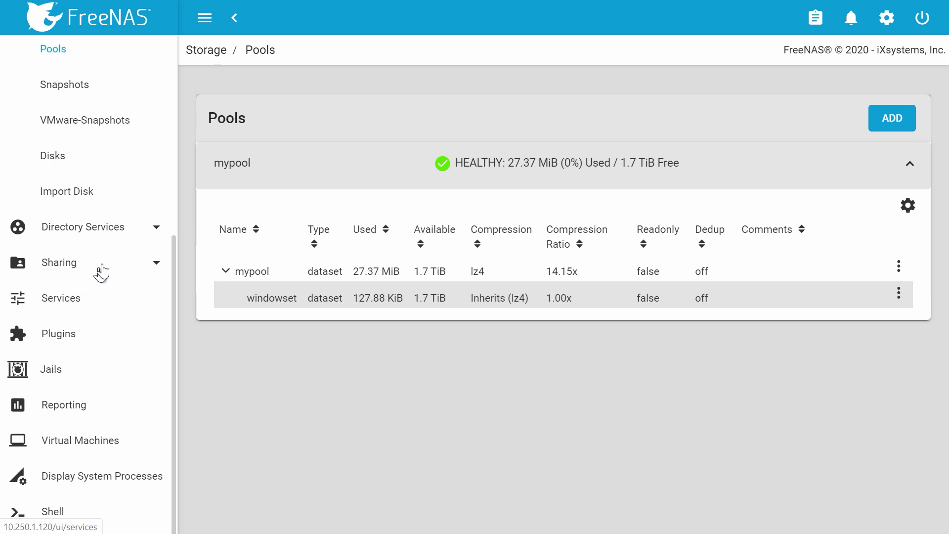
left_click(118, 264)
left_click(94, 265)
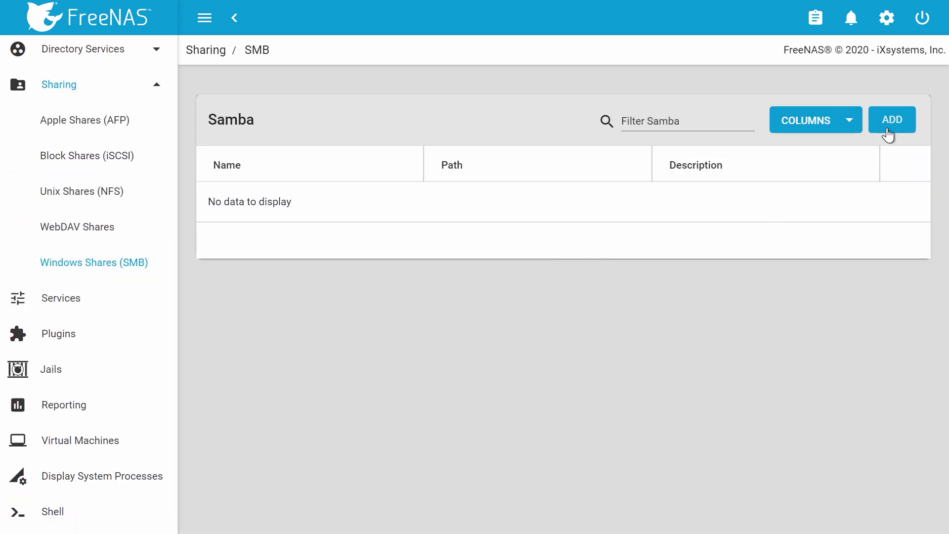
left_click(888, 133)
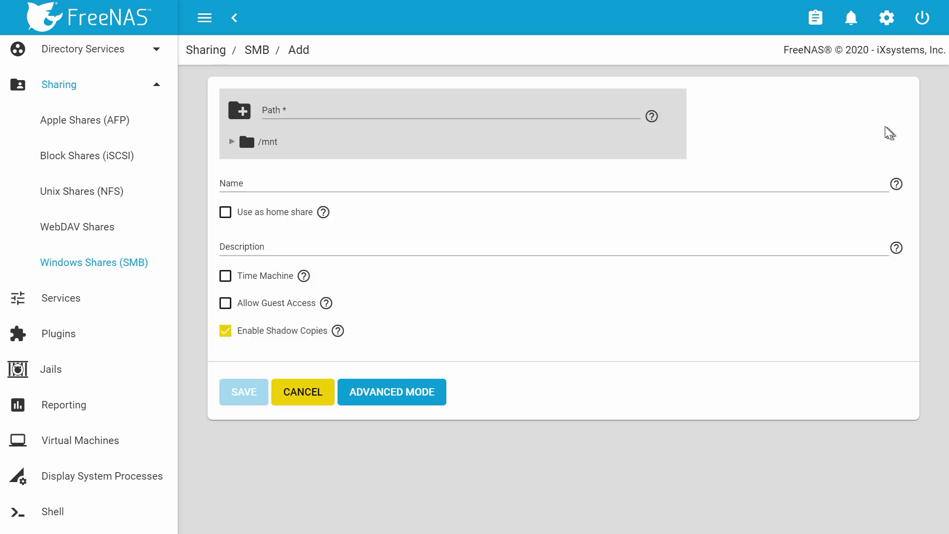
left_click(230, 143)
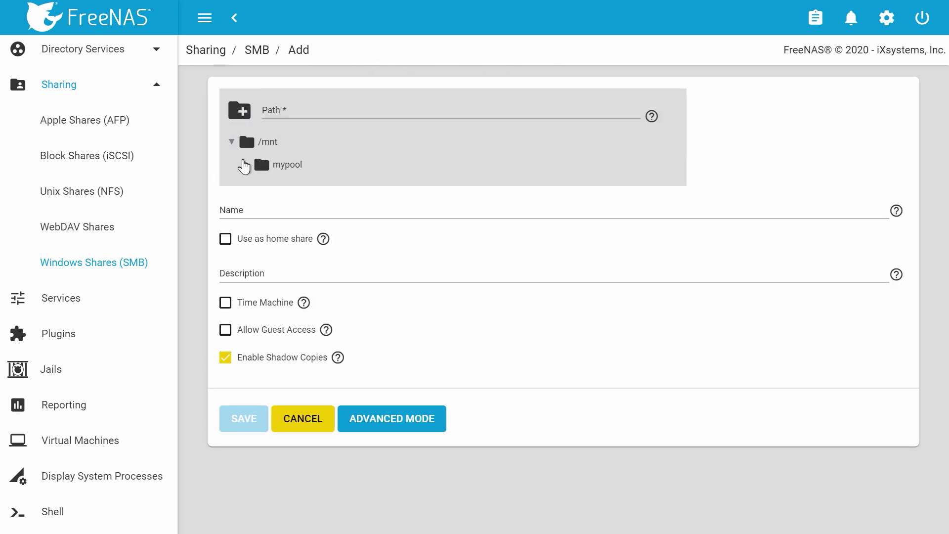
left_click(244, 164)
left_click(267, 193)
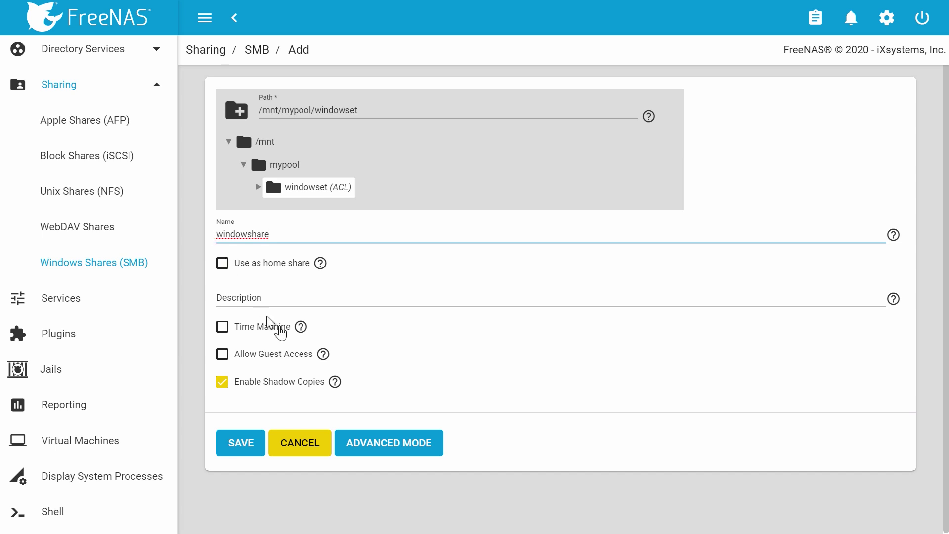
left_click(323, 354)
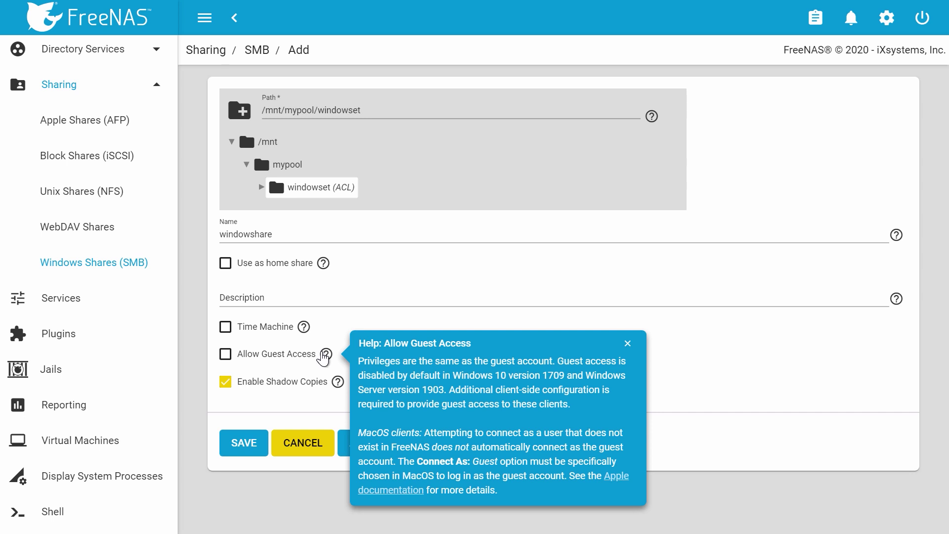
left_click(325, 356)
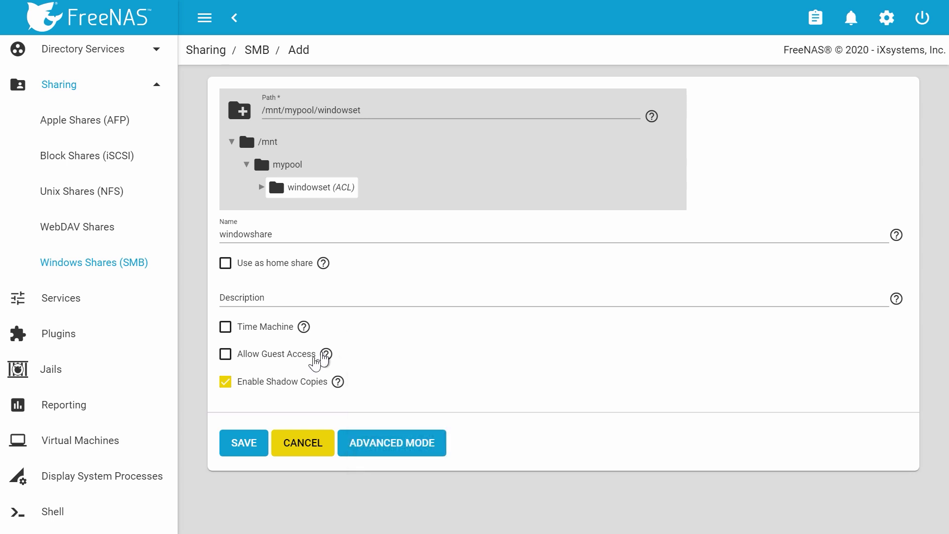
left_click(243, 449)
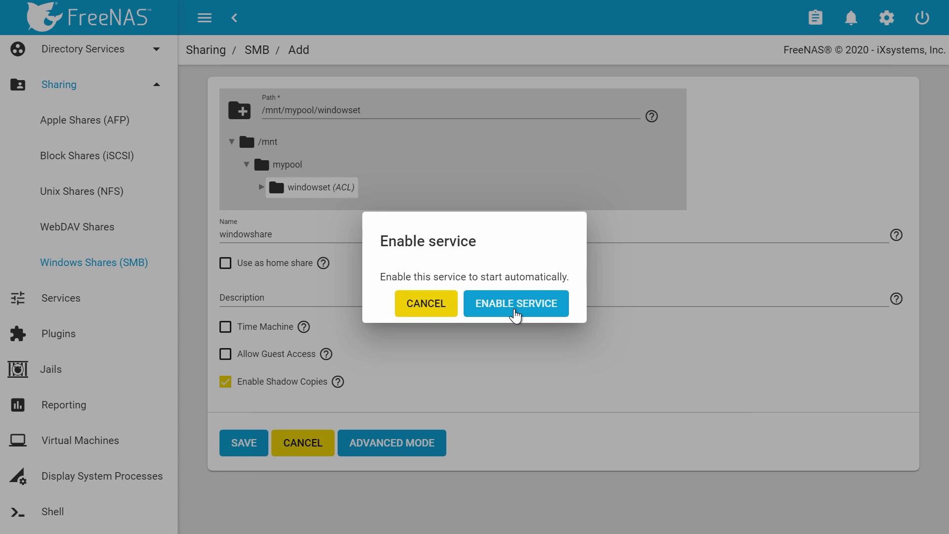
Step: Enable the SMB service to start automatically and dismiss the confirmation
left_click(516, 315)
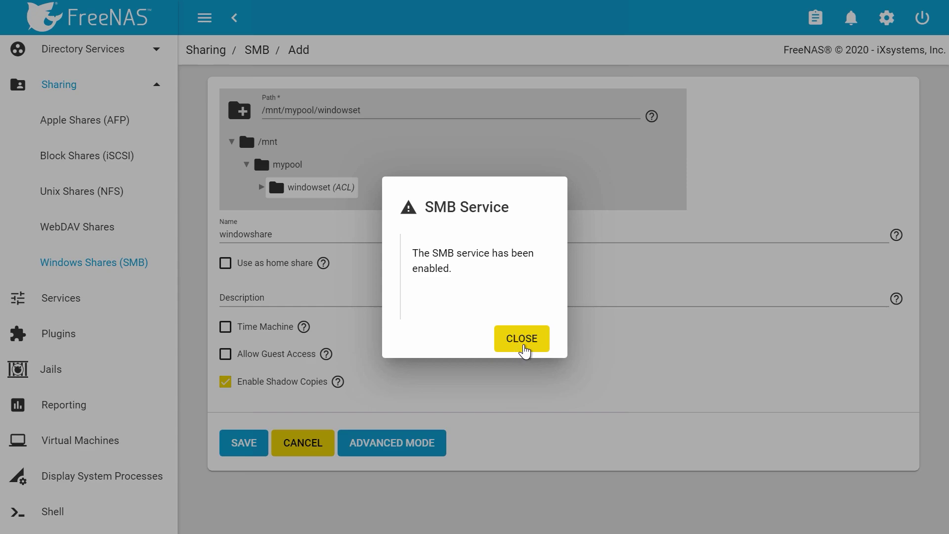
left_click(523, 341)
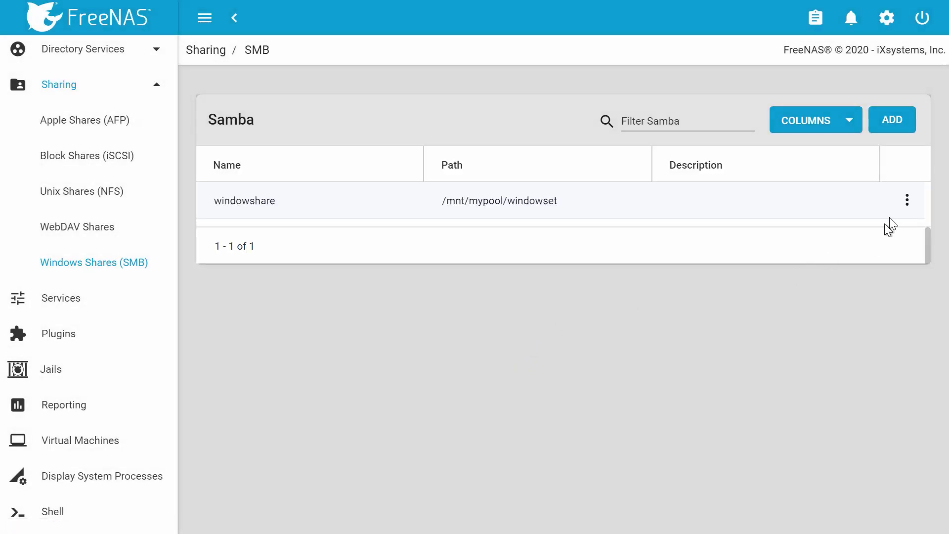
Step: Open the windowset ACL editor and add a User entry for homeuser
left_click(908, 201)
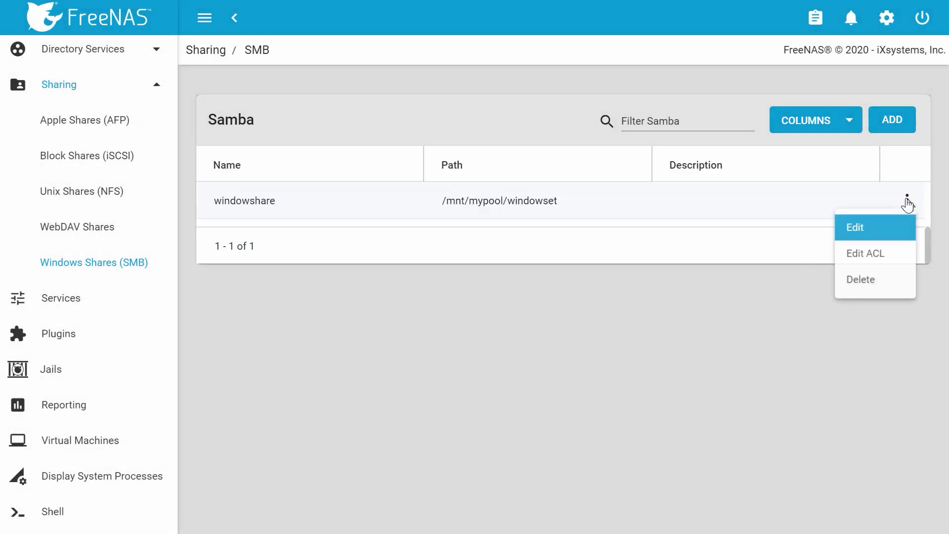
left_click(871, 256)
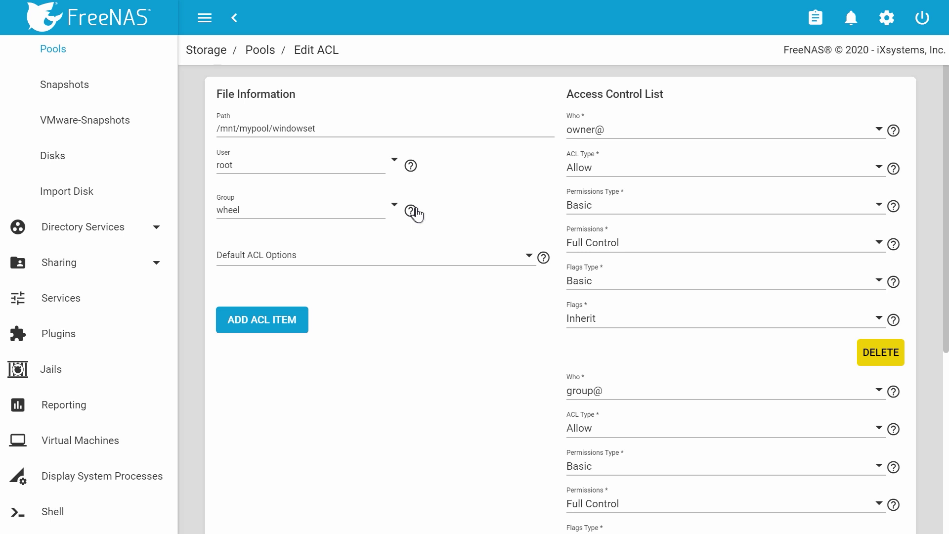
left_click(271, 326)
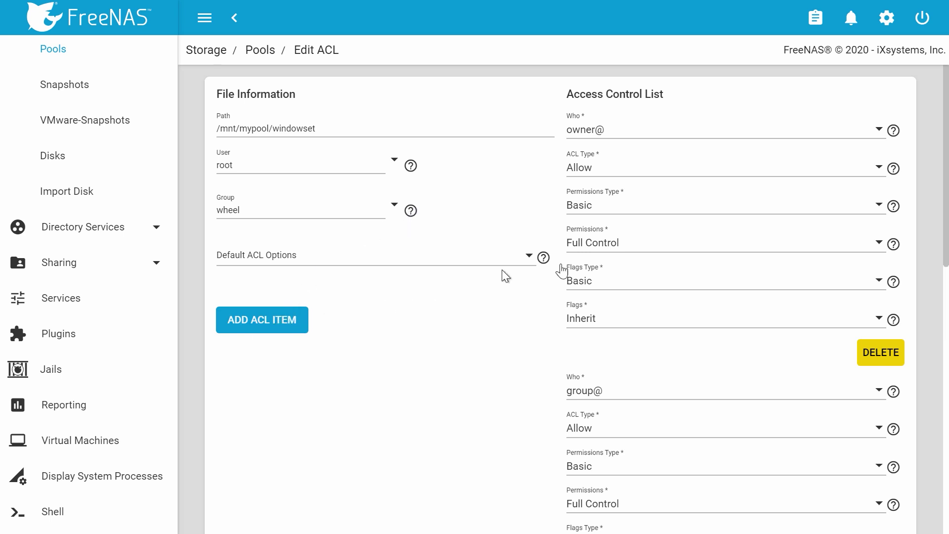
scroll(674, 269, "down", 10)
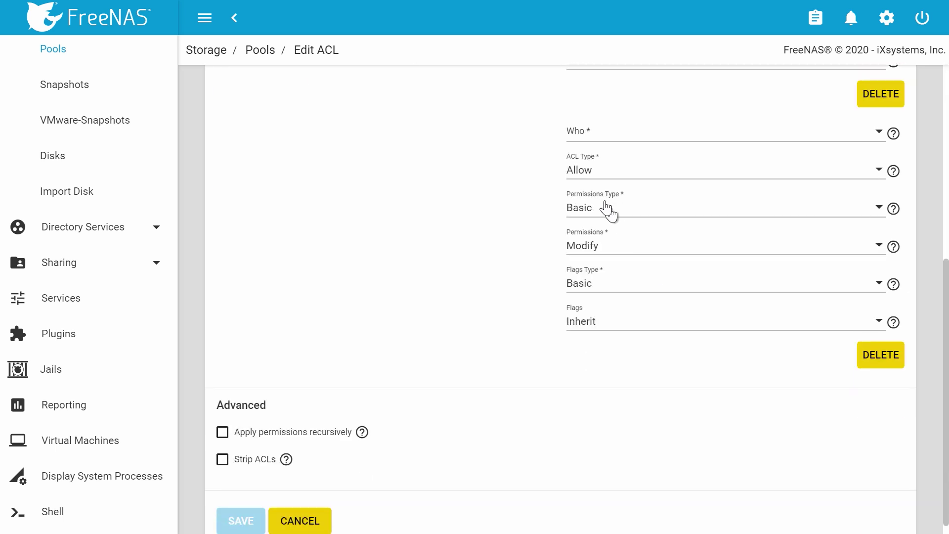
left_click(614, 139)
left_click(589, 134)
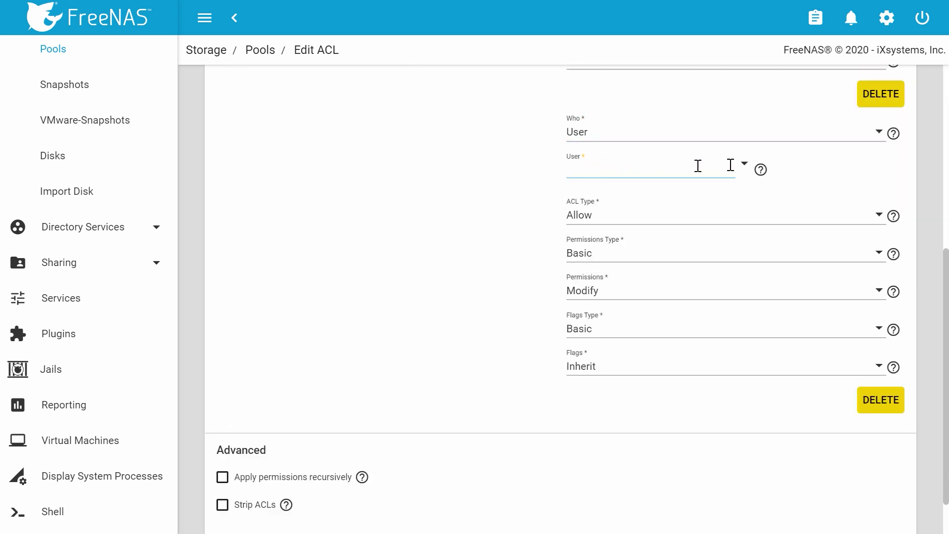
left_click(744, 165)
left_click(699, 194)
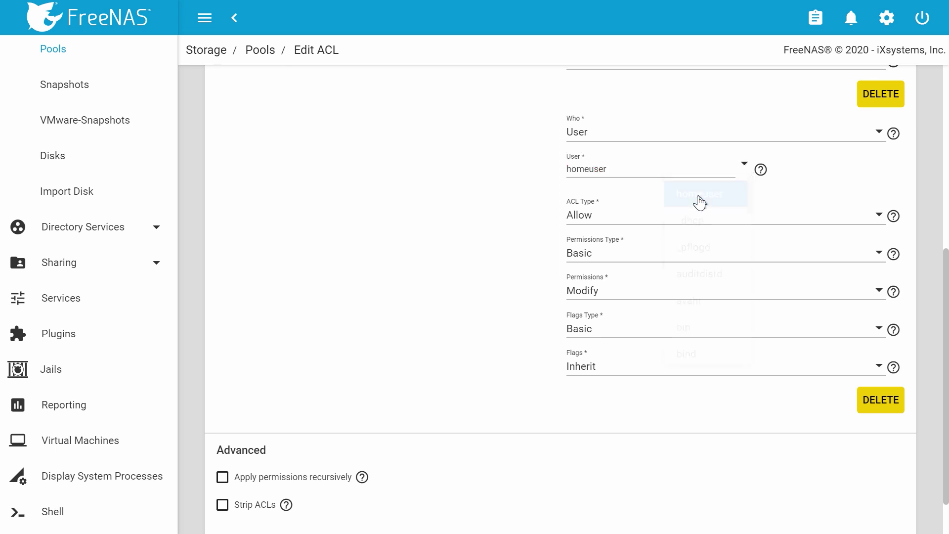
Step: Give homeuser Basic Full Control permissions and save the ACL
scroll(519, 302, "up", 3)
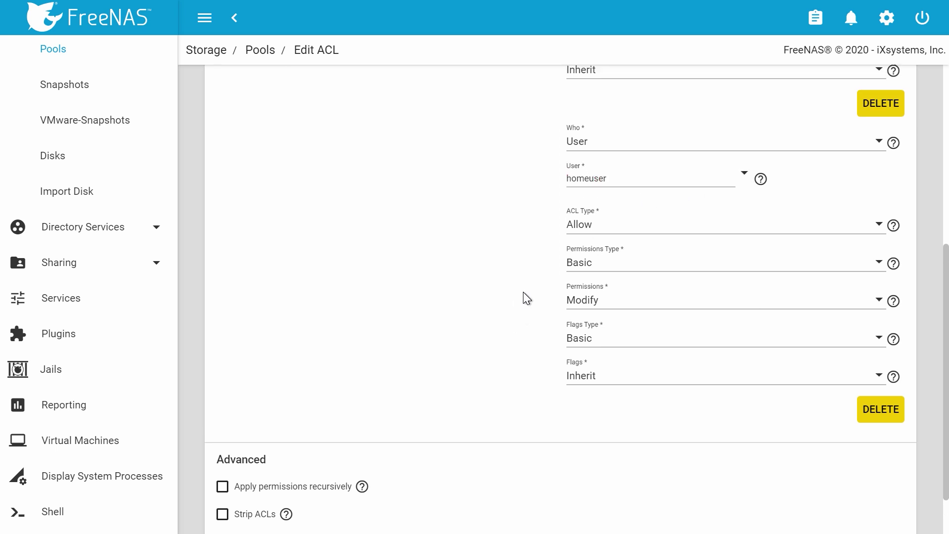
scroll(517, 310, "up", 2)
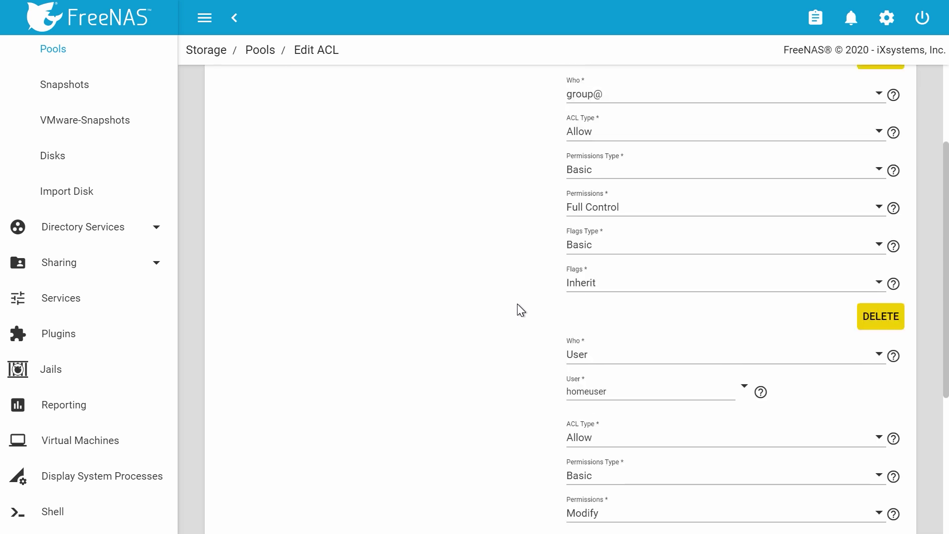
scroll(522, 310, "down", 3)
left_click(592, 333)
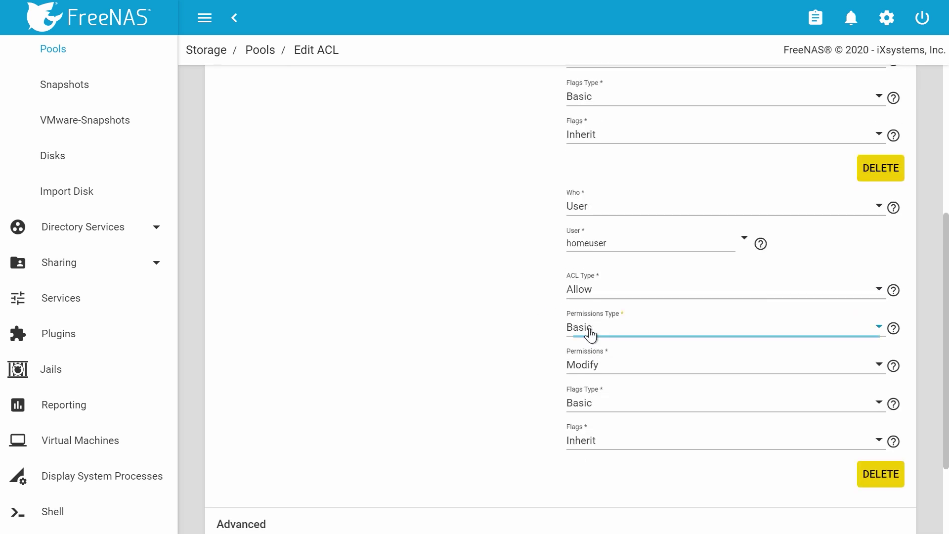
left_click(574, 334)
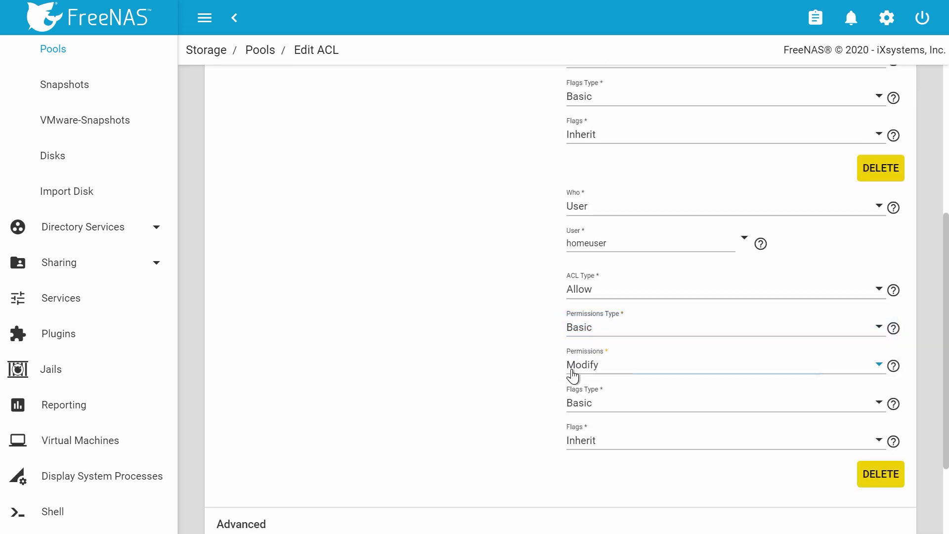
left_click(575, 376)
left_click(577, 428)
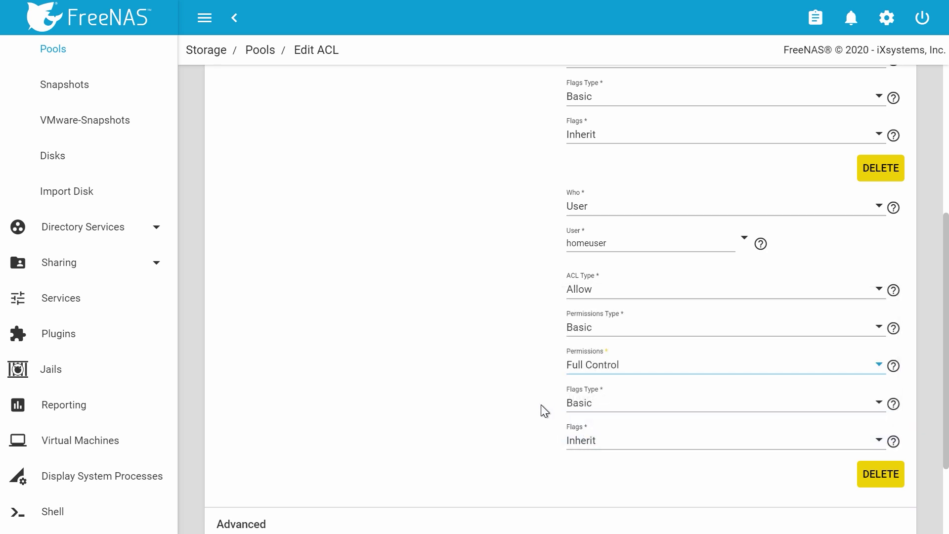
scroll(542, 409, "up", 4)
scroll(533, 369, "down", 2)
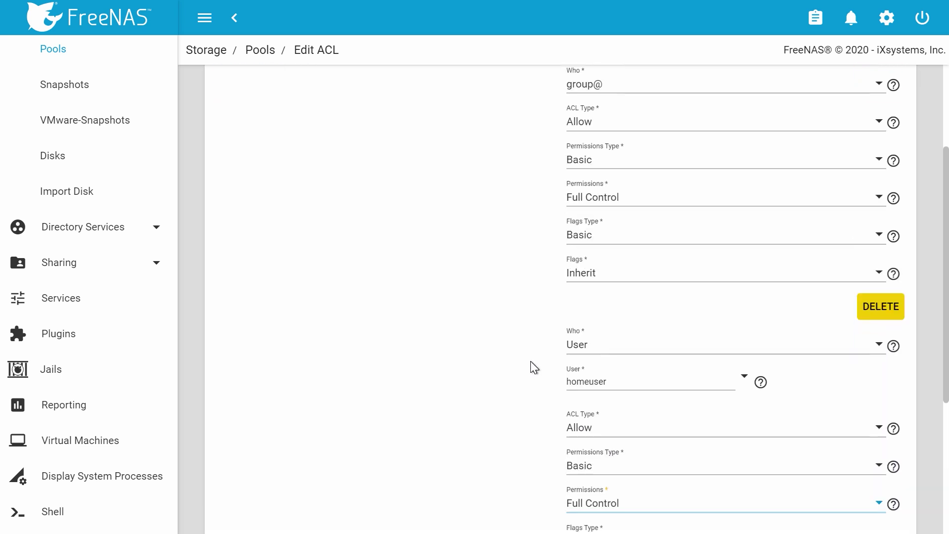
scroll(532, 363, "down", 3)
scroll(467, 269, "down", 2)
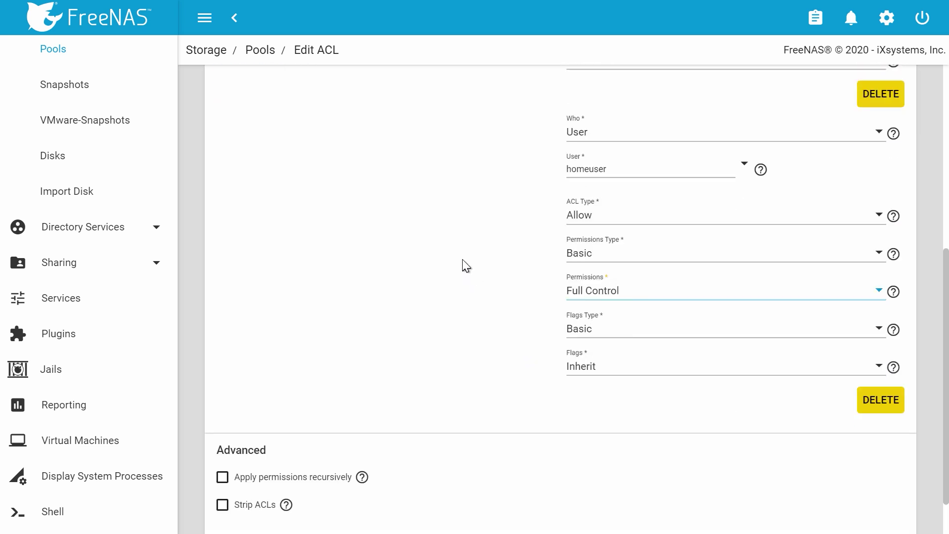
scroll(465, 265, "up", 8)
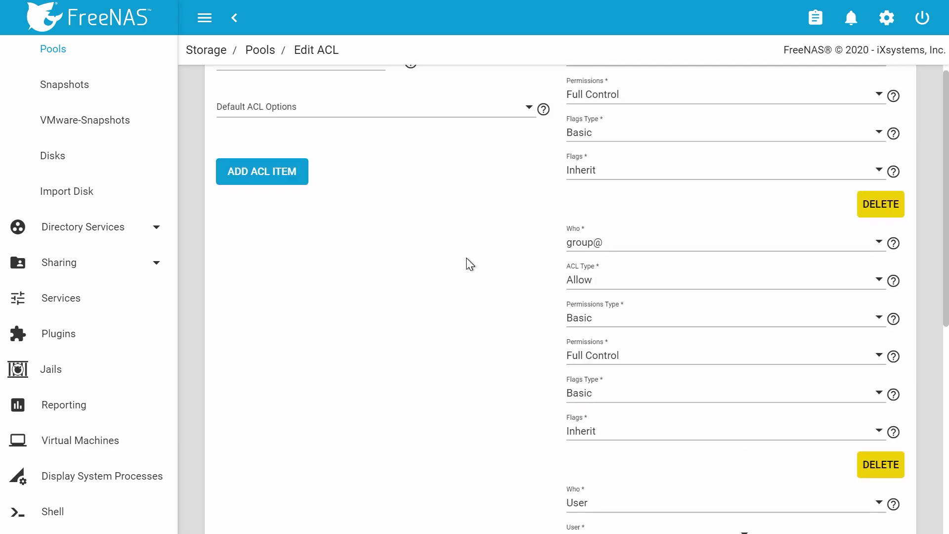
scroll(469, 263, "up", 3)
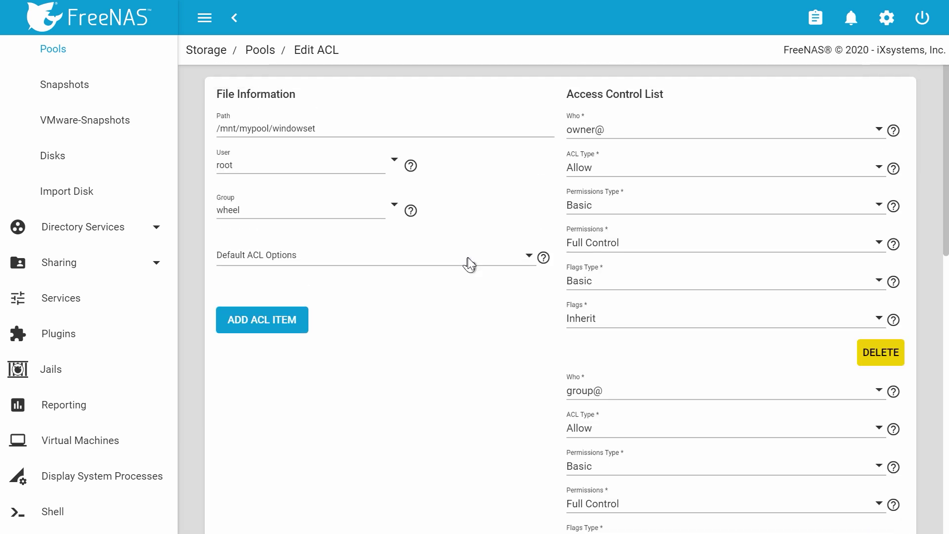
scroll(470, 264, "down", 3)
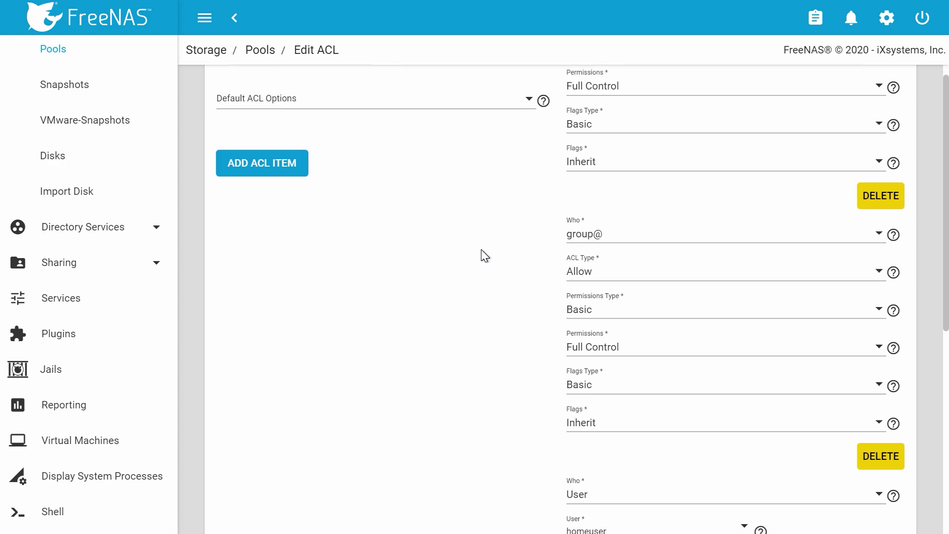
scroll(485, 256, "down", 8)
left_click(247, 508)
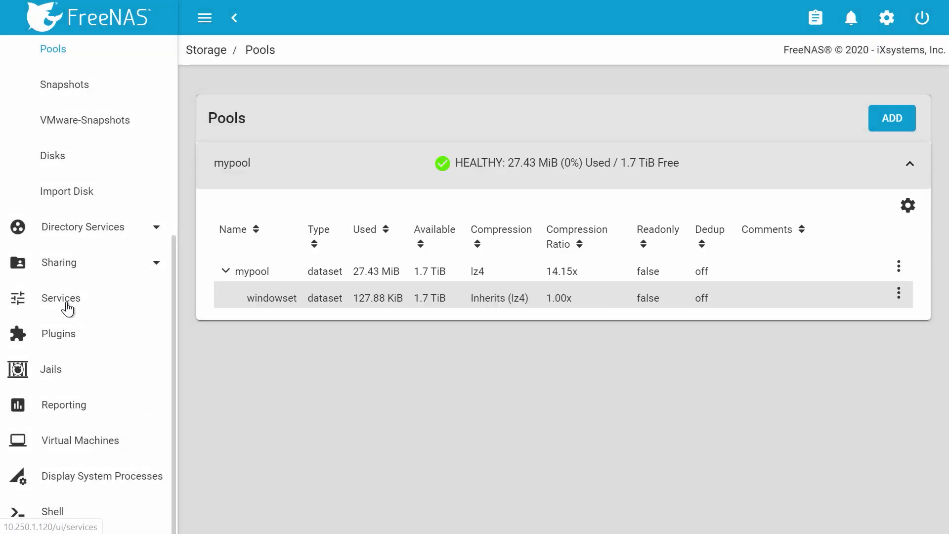
Step: Verify SMB is running with Start Automatically on, leaving its settings unchanged
left_click(67, 306)
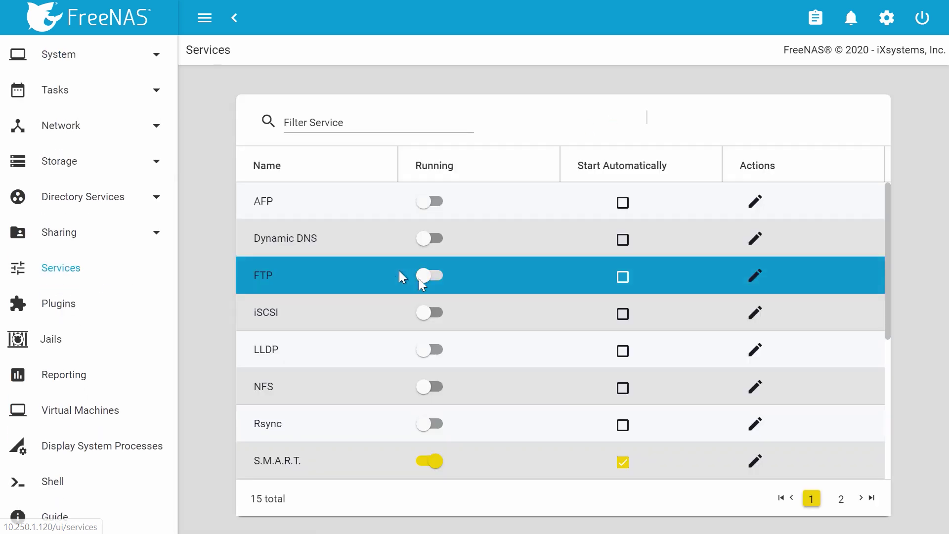
scroll(491, 310, "down", 2)
scroll(492, 310, "down", 4)
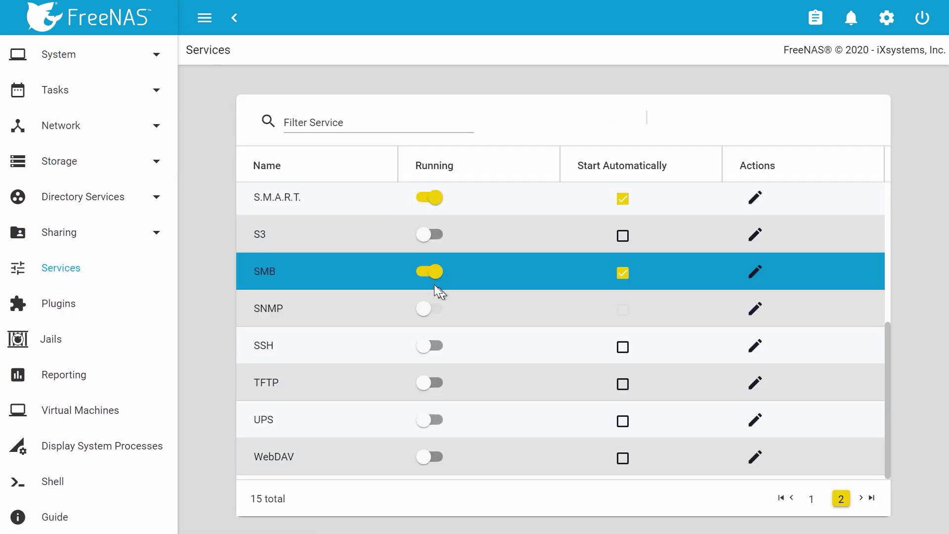
left_click(623, 273)
left_click(625, 275)
left_click(750, 276)
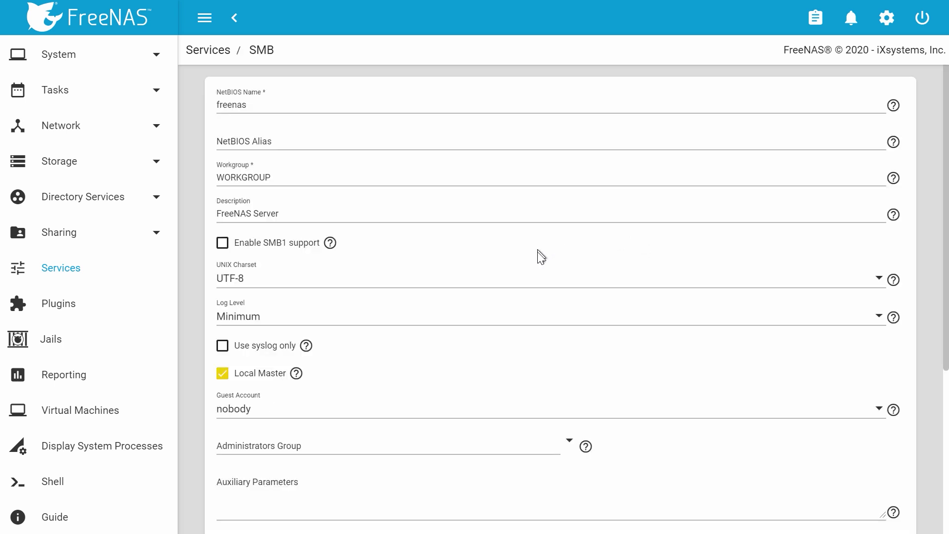
scroll(542, 262, "down", 3)
scroll(543, 267, "down", 6)
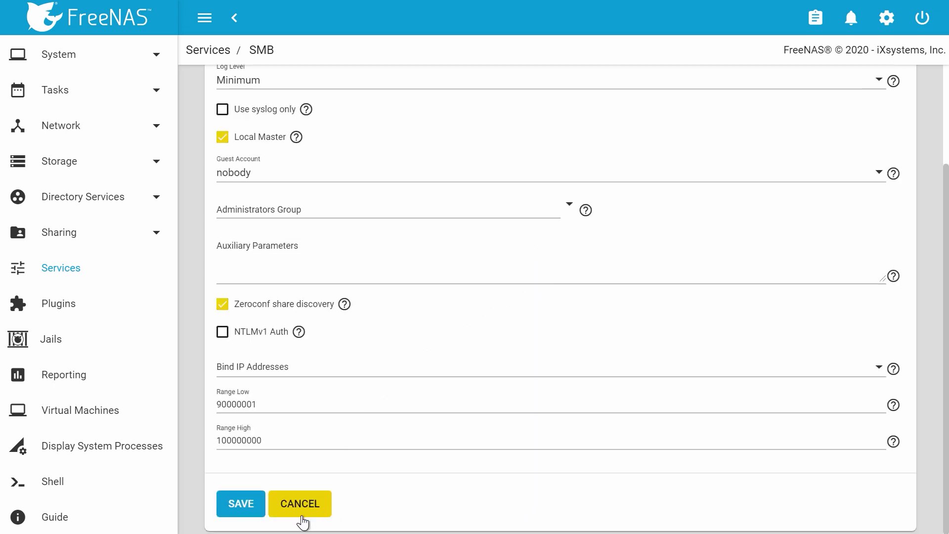
left_click(300, 509)
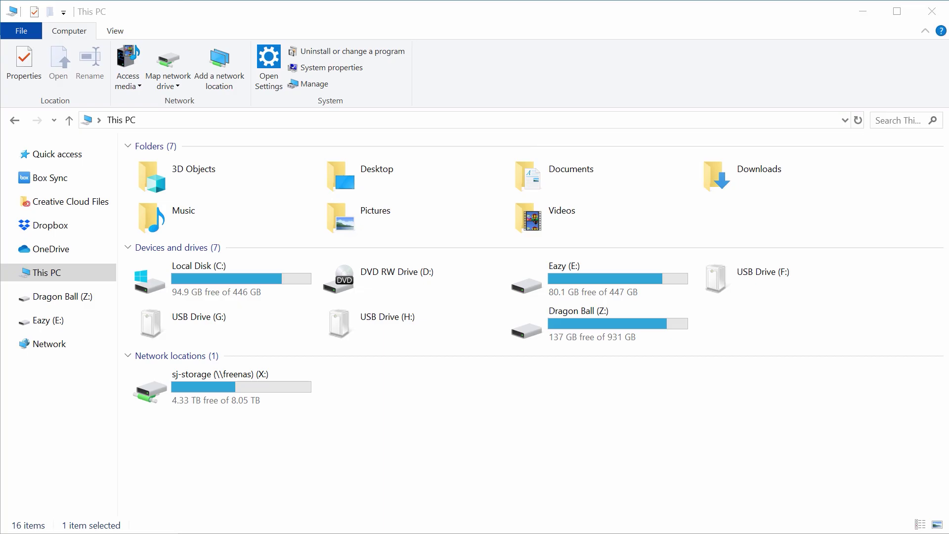
Step: Browse File Explorer to the NAS at \\10.250.1.120
left_click(464, 14)
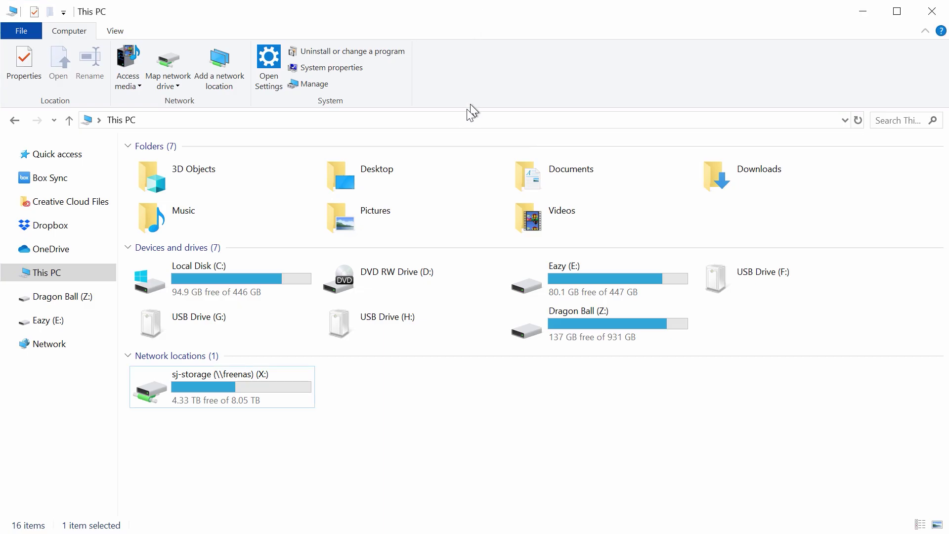
left_click(464, 119)
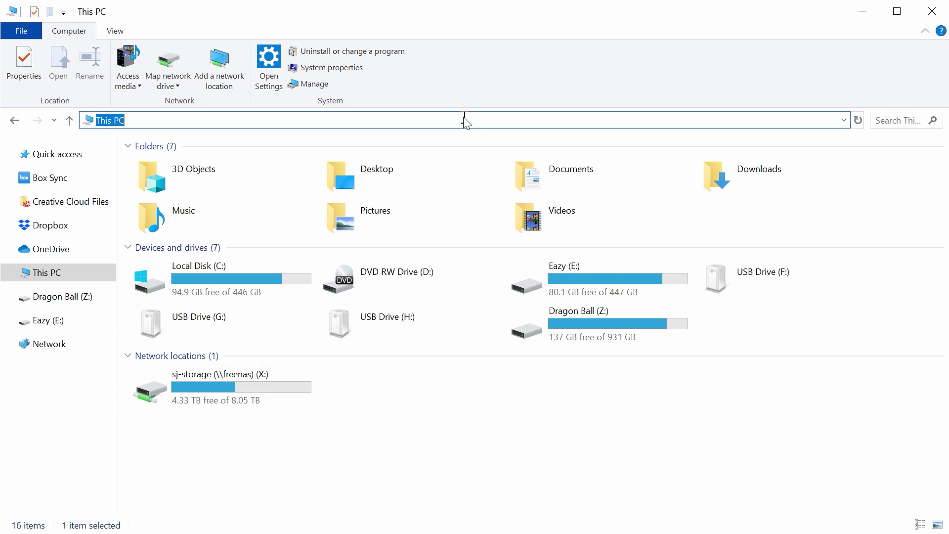
type("\\\\1")
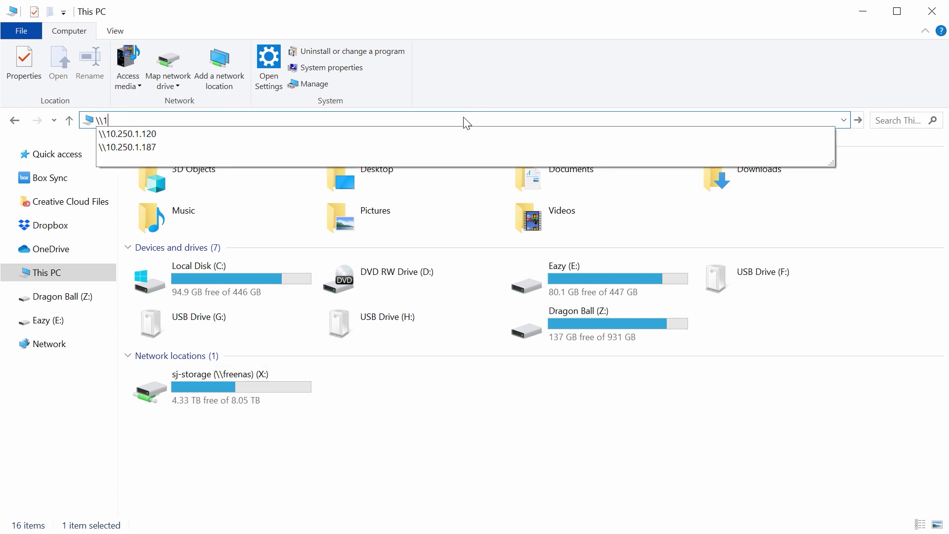
type("0.250.1.120")
key("Return")
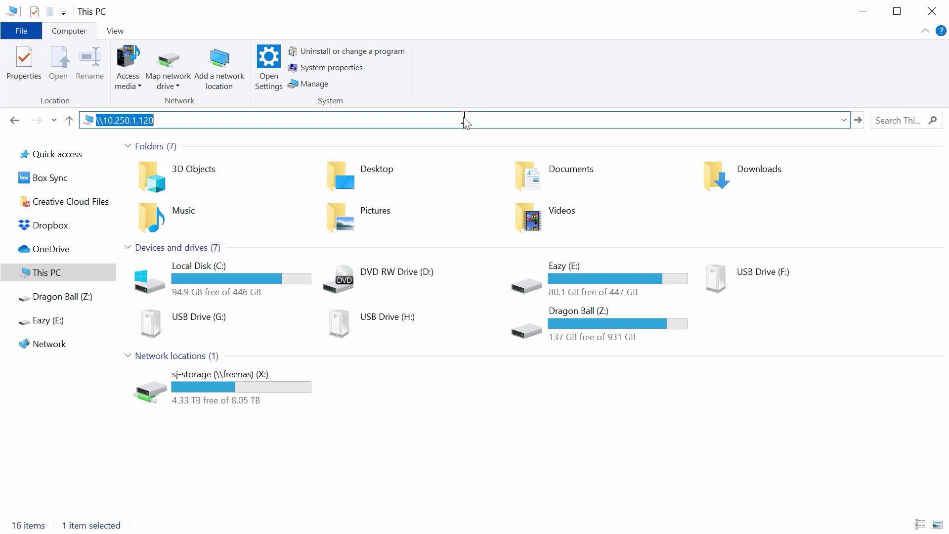
Step: Map windowshare as drive Y: using homeuser's remembered credentials
right_click(198, 156)
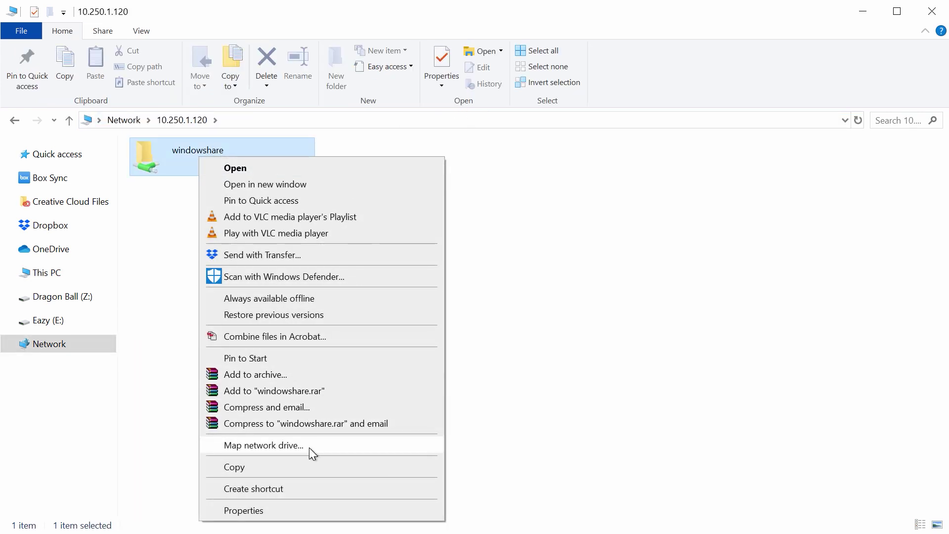
left_click(310, 447)
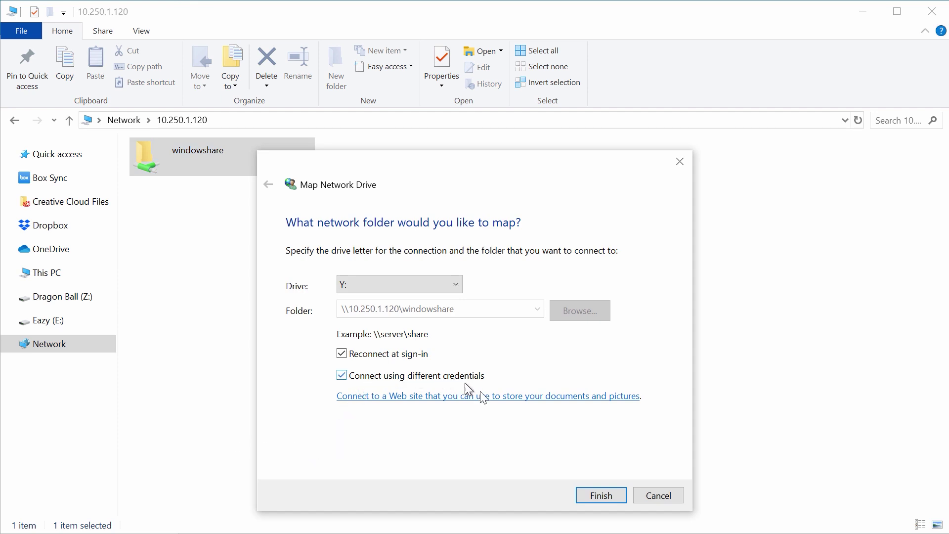
left_click(601, 496)
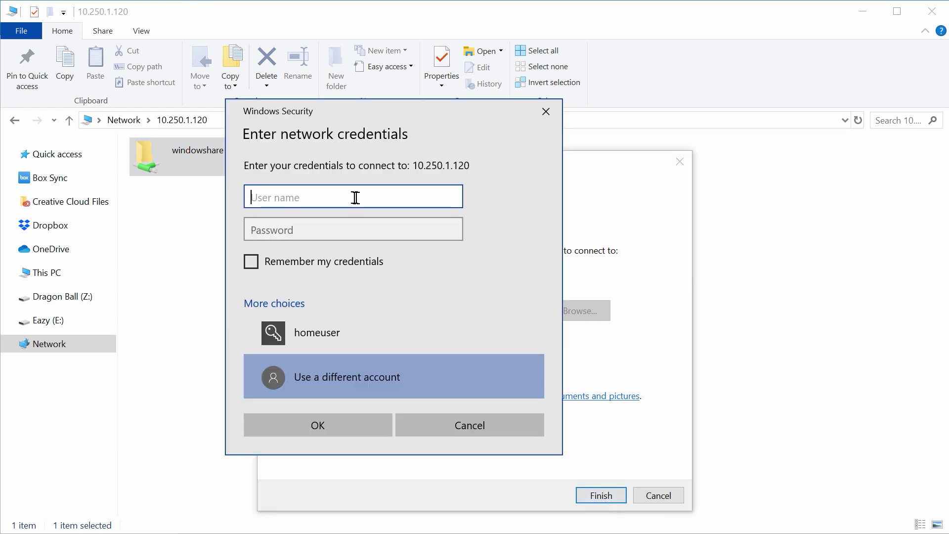
type("homeuser")
key("Tab")
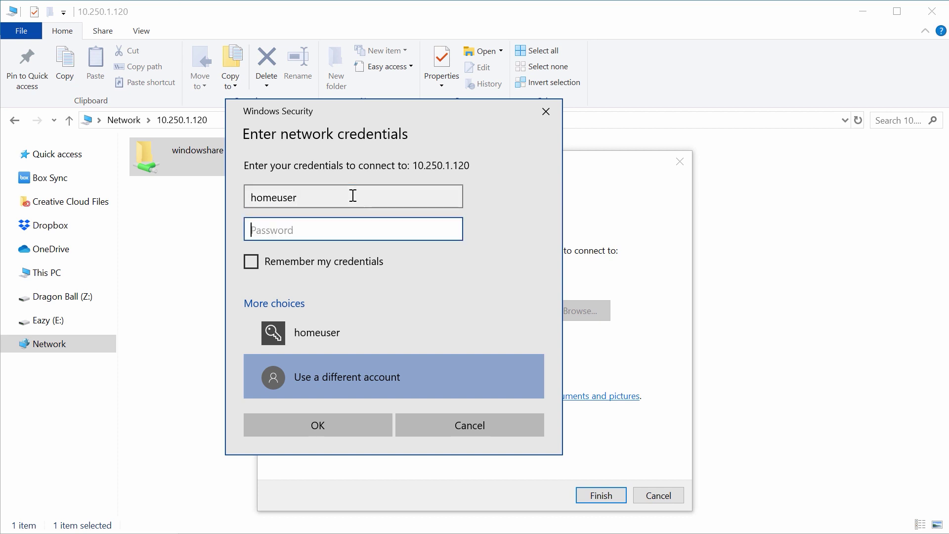
type("p")
left_click(356, 261)
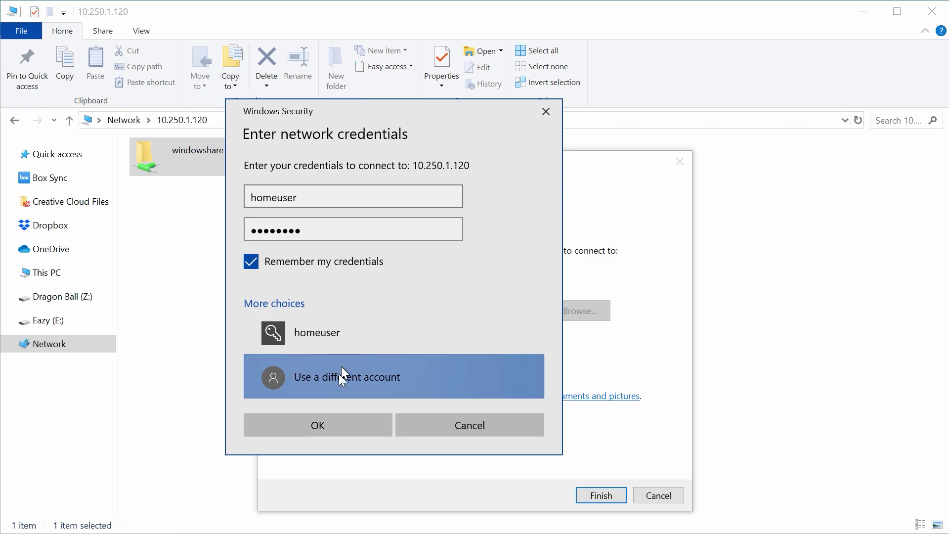
left_click(334, 420)
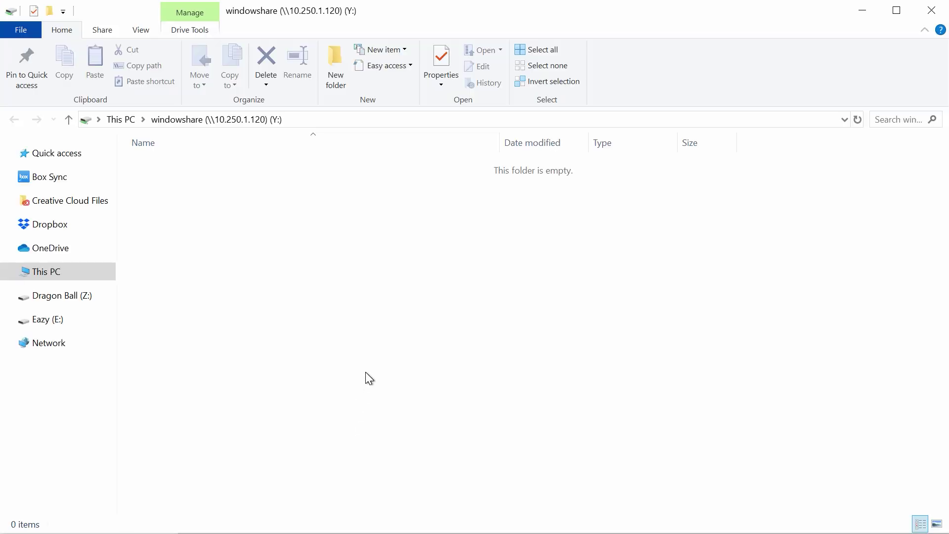
Step: Create a new folder named Test on drive Y:
right_click(249, 213)
mouse_move(332, 395)
left_click(433, 391)
type("Test")
left_click(432, 390)
Step: Create a new text document named Test.txt on drive Y:
right_click(198, 229)
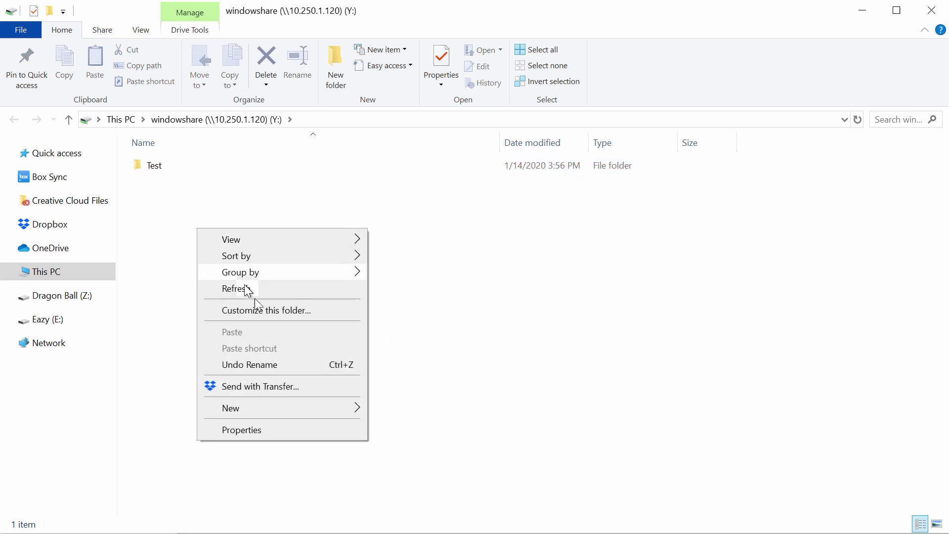
mouse_move(353, 409)
left_click(419, 528)
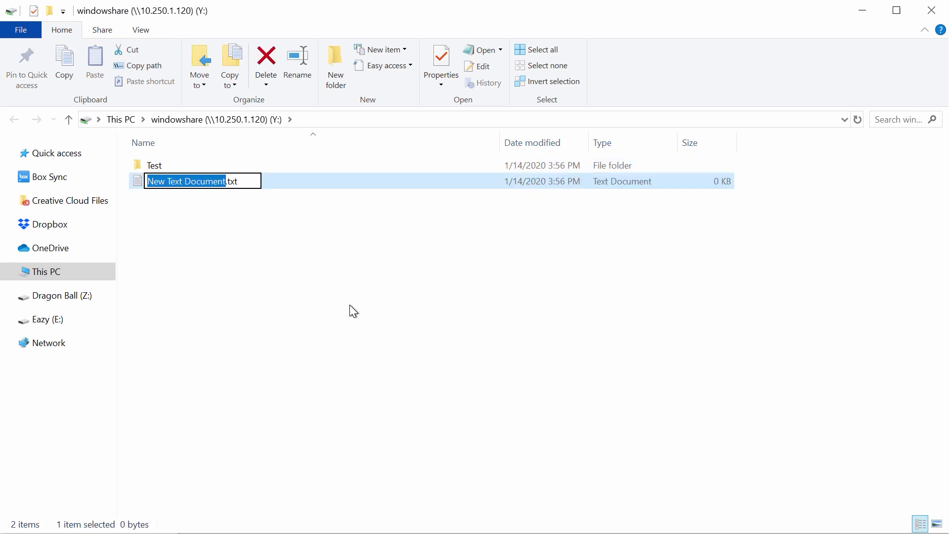
type("Test")
key("Return")
Step: Write "Congrats, you have set up SMB shares on FreeNAS!" in Test.txt, save, and reopen it
double_click(168, 181)
type("Con")
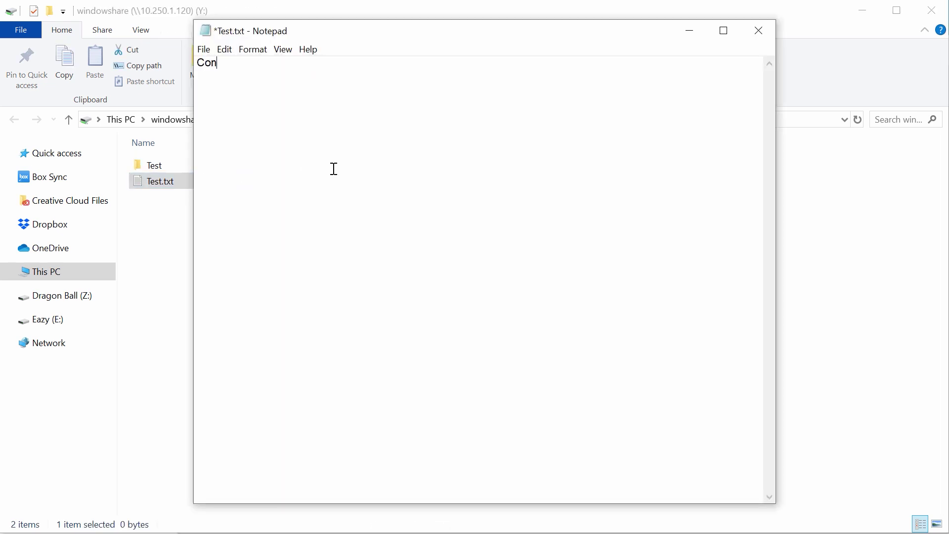
type("grats, you have set up SMB shares on FreeNAS!")
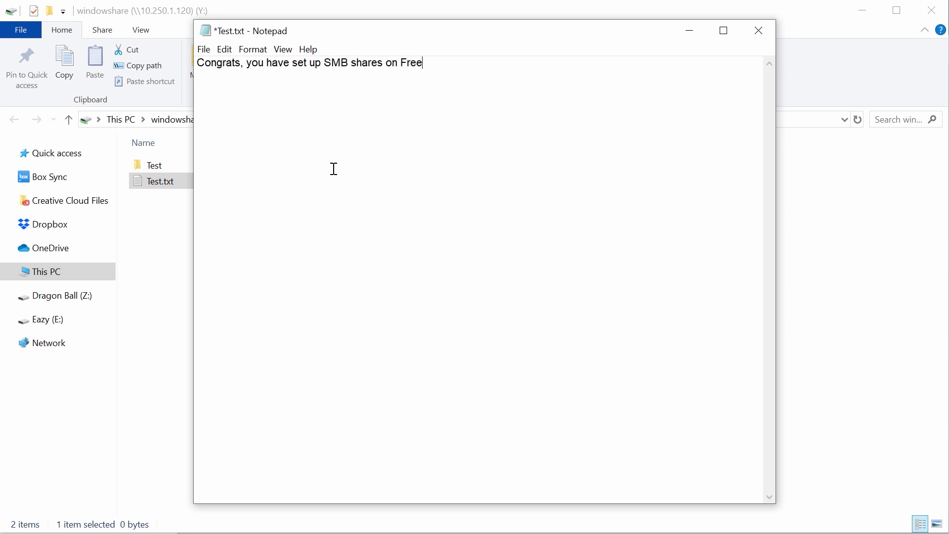
left_click(759, 31)
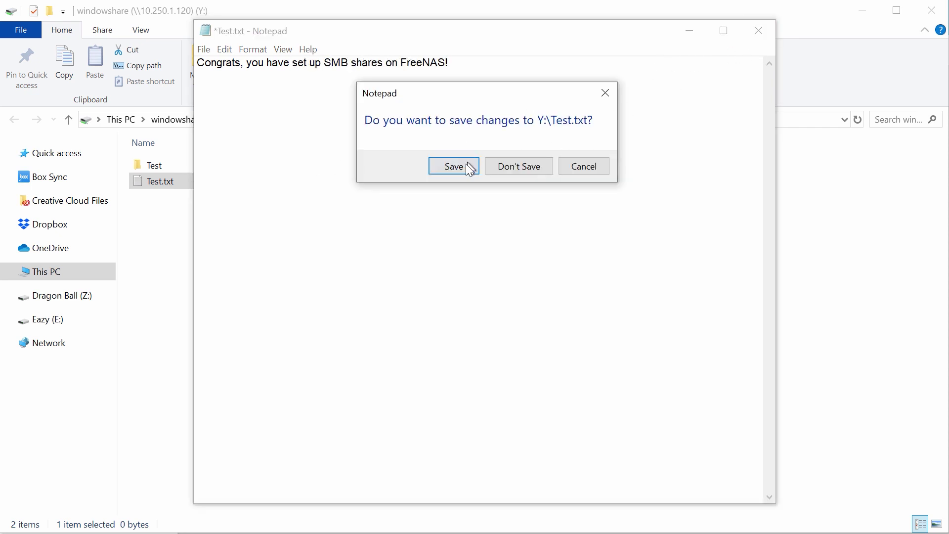
left_click(468, 168)
left_click(400, 245)
double_click(161, 182)
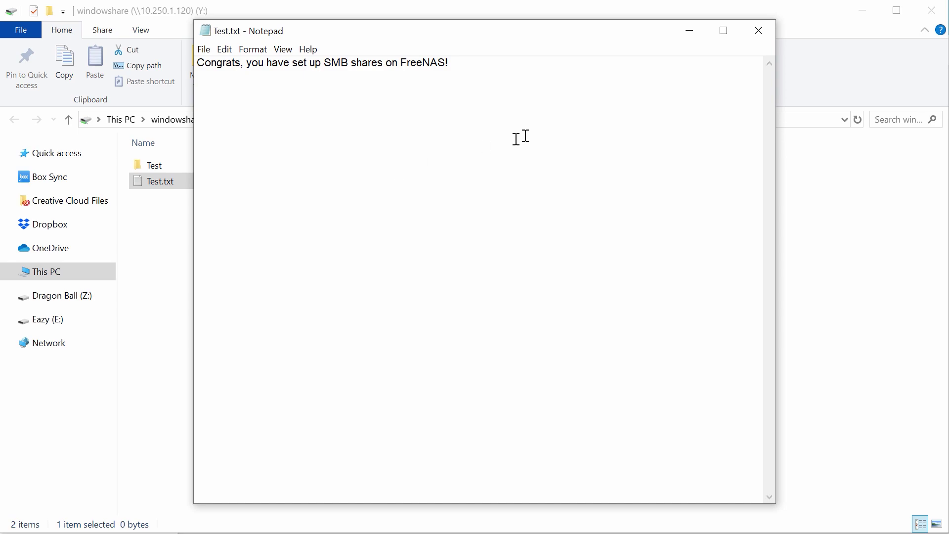